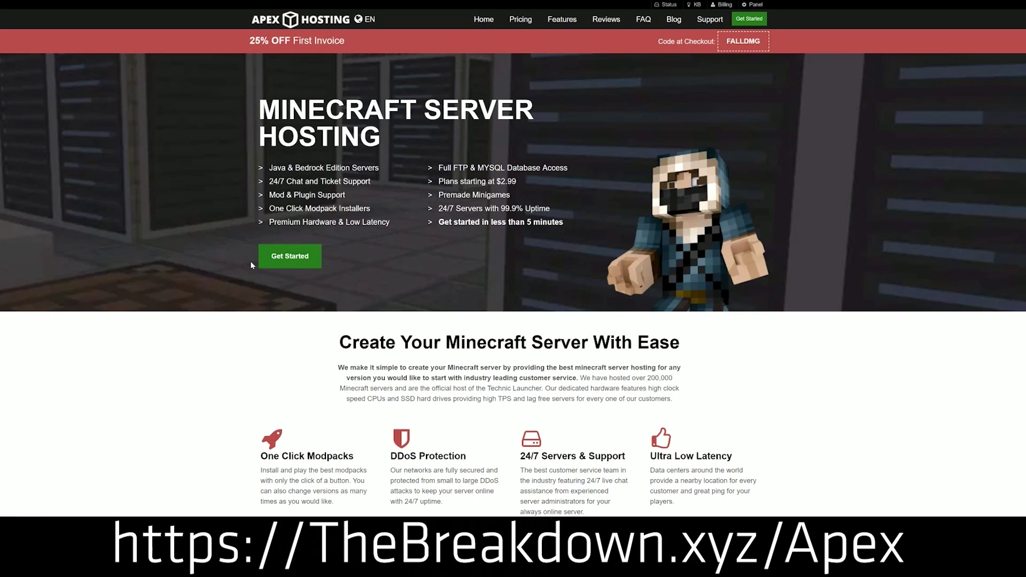
- Scroll to the 'Create Your Minecraft Server With Ease' grid and highlight the One Click Modpacks, Automated Backups and Instant Setup text
scroll(282, 166, "down", 4)
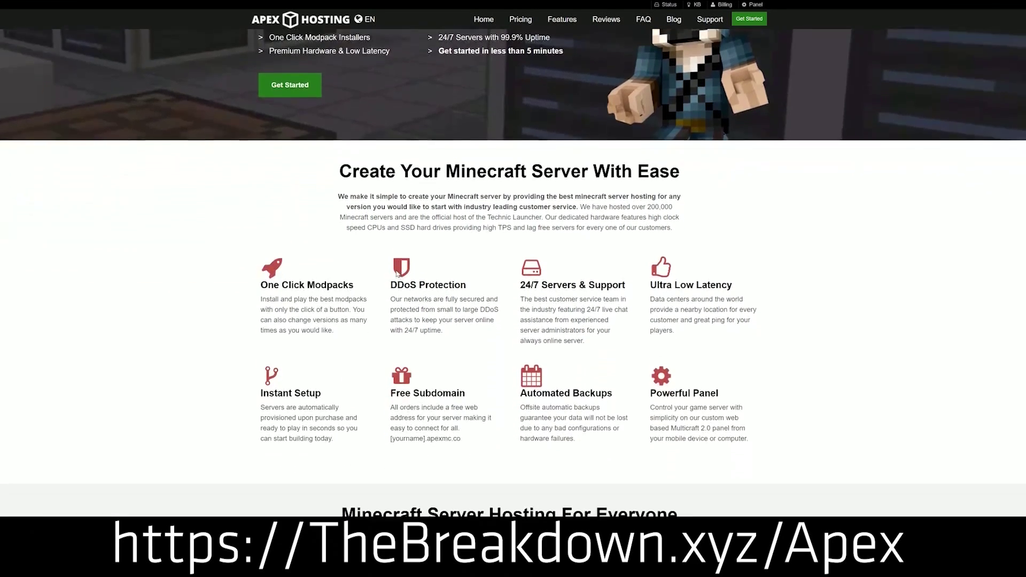
left_click_drag(261, 240, 625, 241)
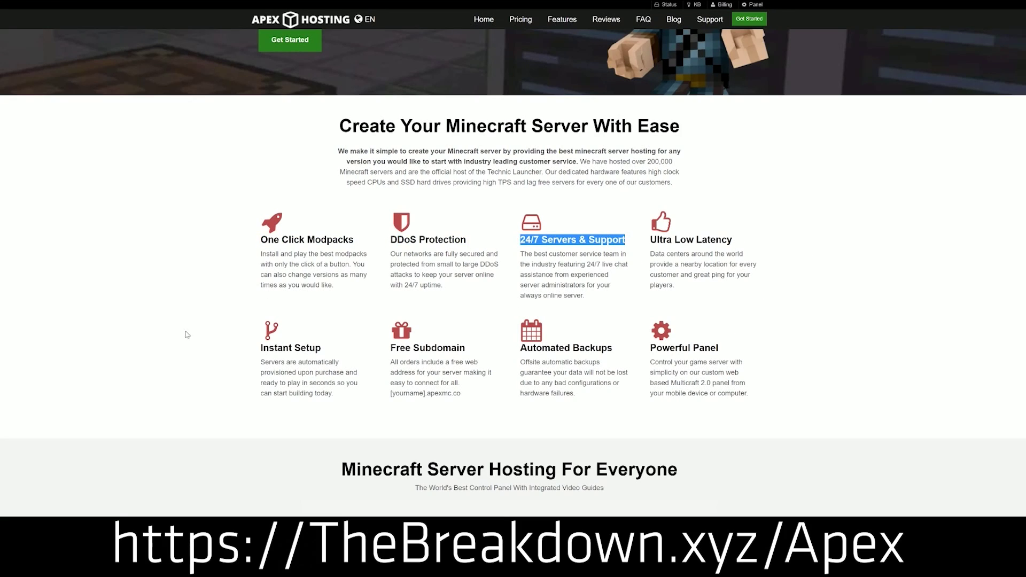
left_click_drag(512, 347, 644, 348)
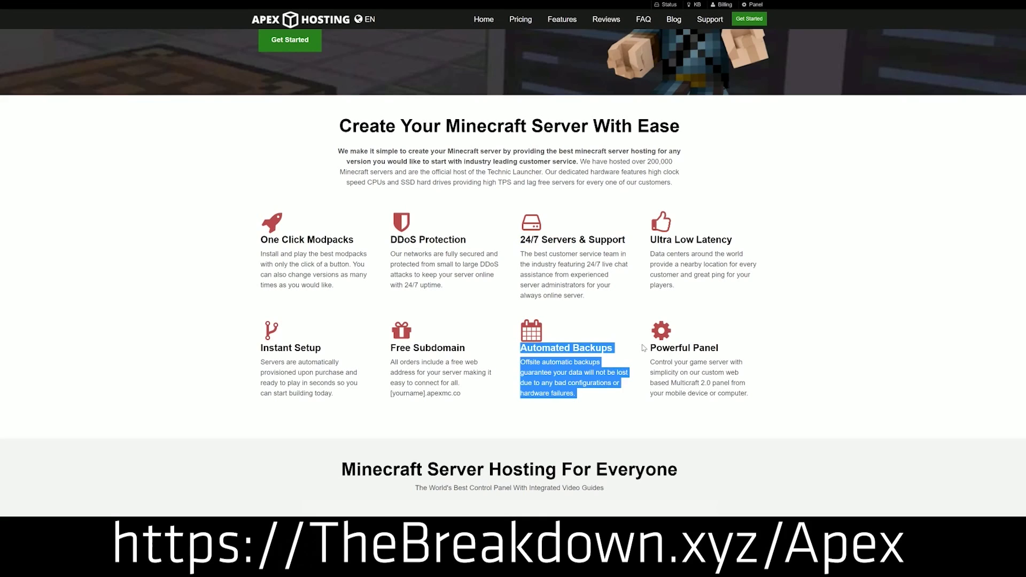
left_click(472, 352)
left_click_drag(341, 396, 261, 348)
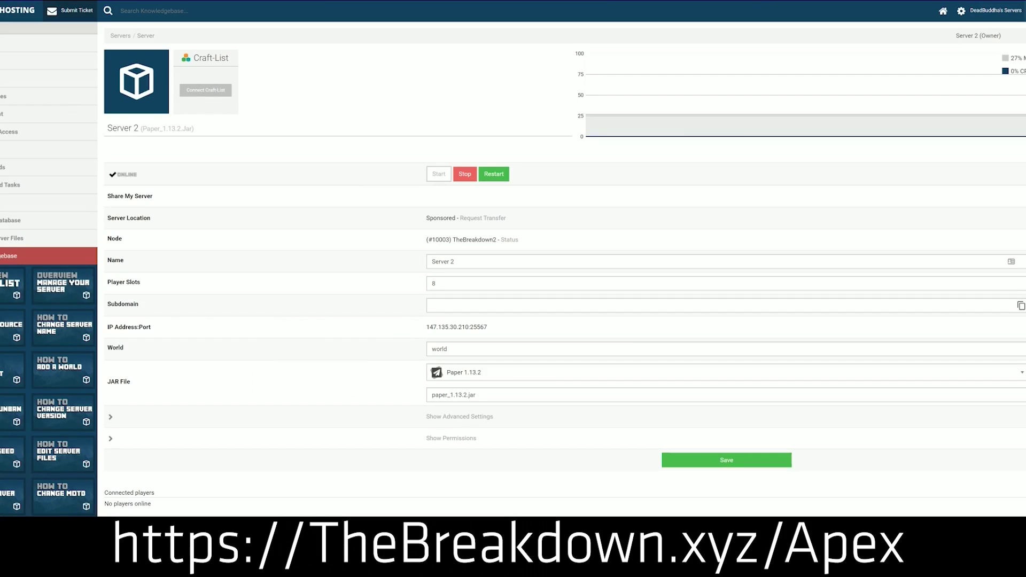
- Choose Minecraft 1.15 from the server's JAR File version list
left_click(483, 378)
scroll(477, 460, "down", 4)
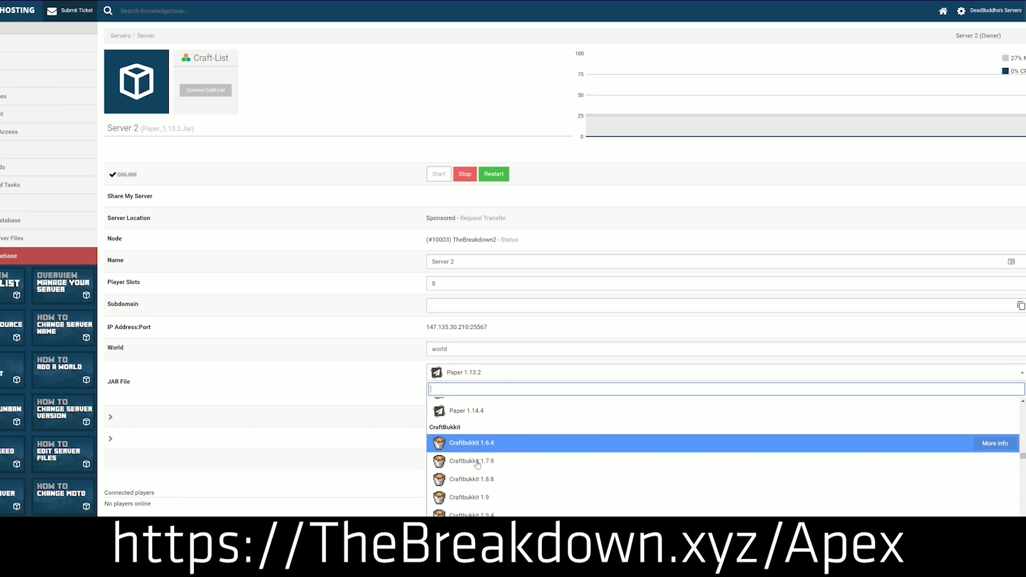
scroll(478, 464, "down", 10)
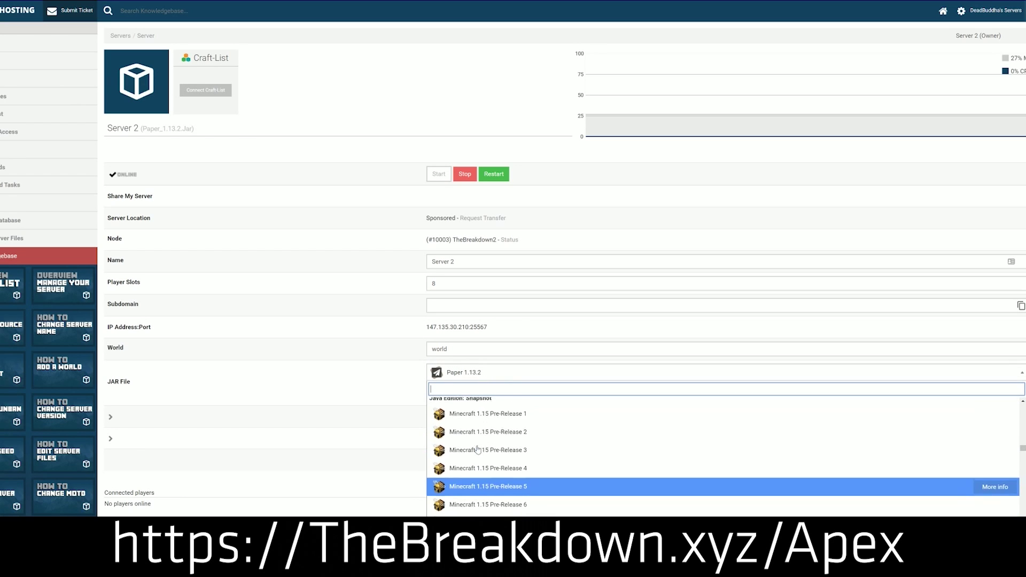
scroll(479, 459, "up", 2)
scroll(478, 461, "down", 1)
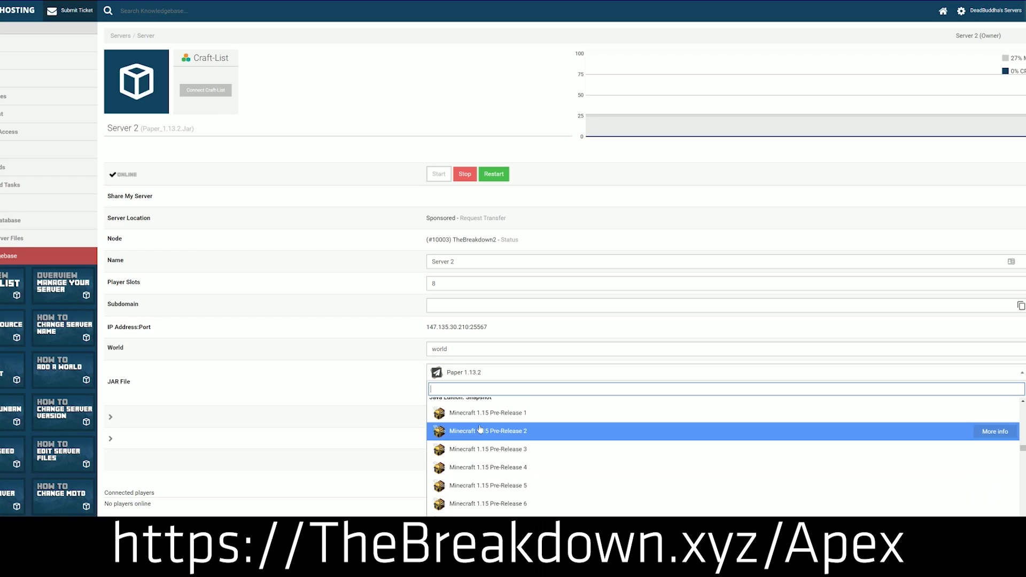
scroll(477, 464, "up", 3)
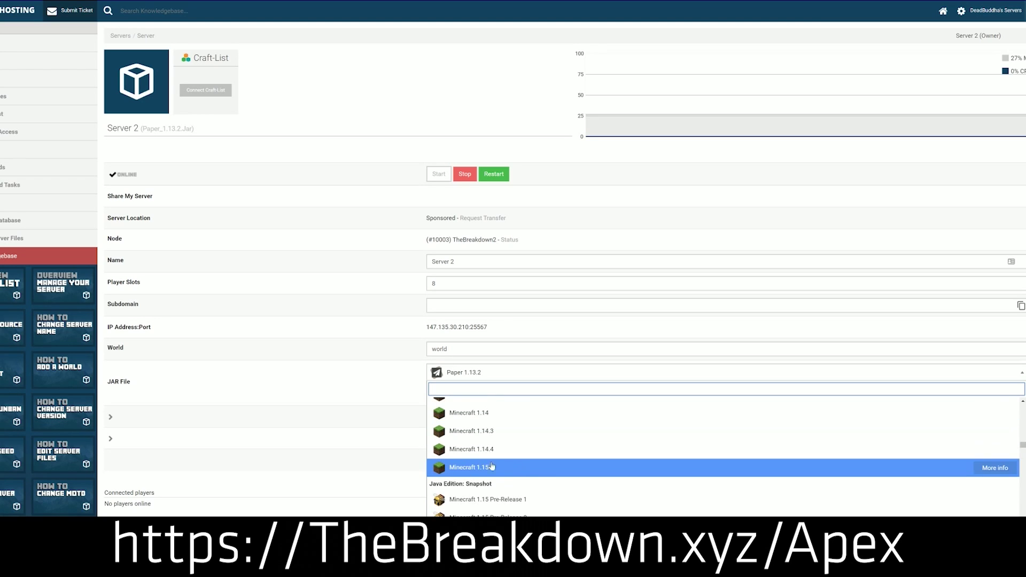
left_click(526, 471)
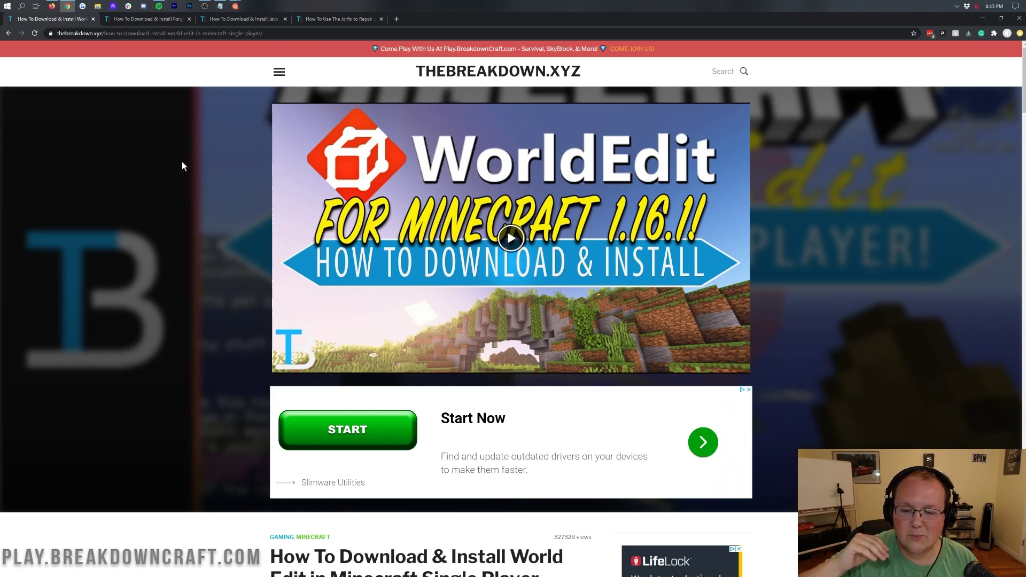
- Scroll the WorldEdit install article and follow its 'Download WorldEdit' link to CurseForge
scroll(223, 233, "down", 6)
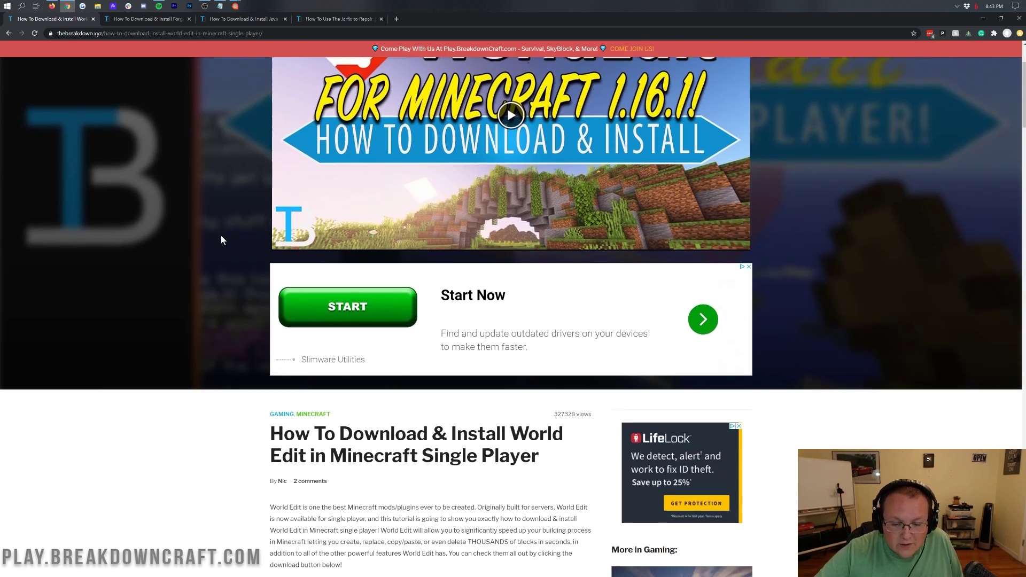
left_click_drag(462, 257, 327, 256)
left_click(328, 256)
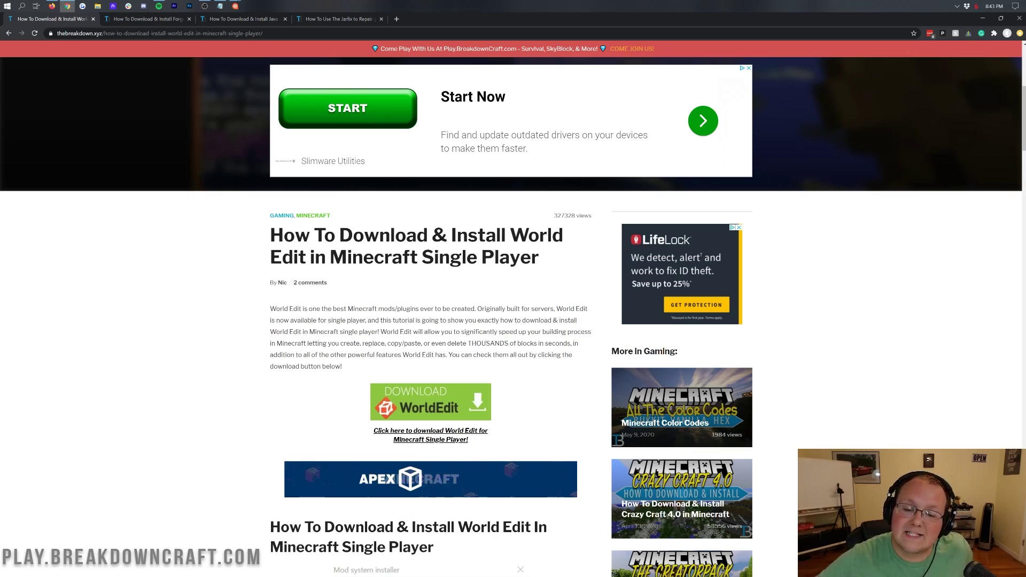
scroll(514, 315, "down", 7)
scroll(513, 315, "down", 10)
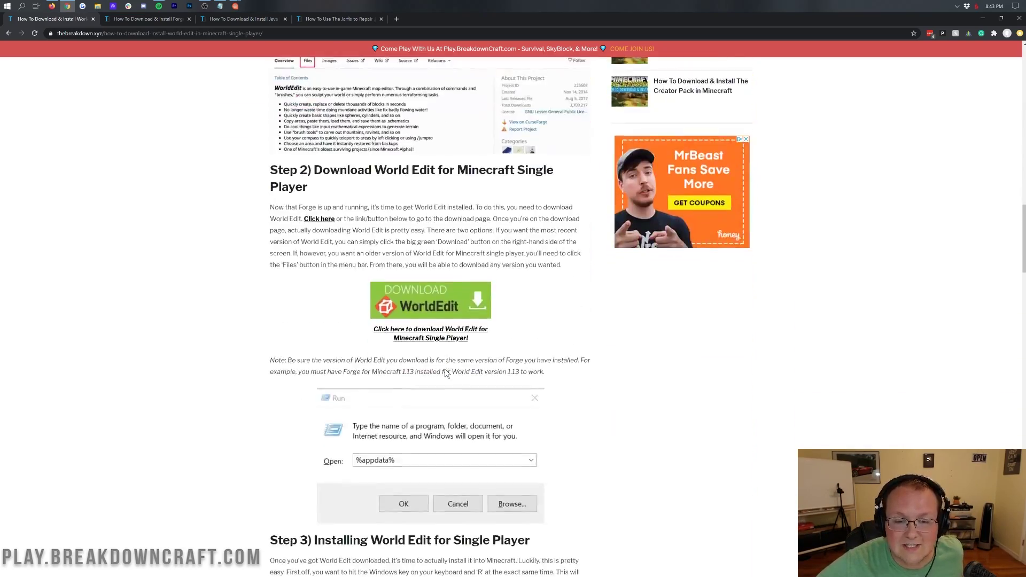
key("Home")
scroll(513, 315, "down", 7)
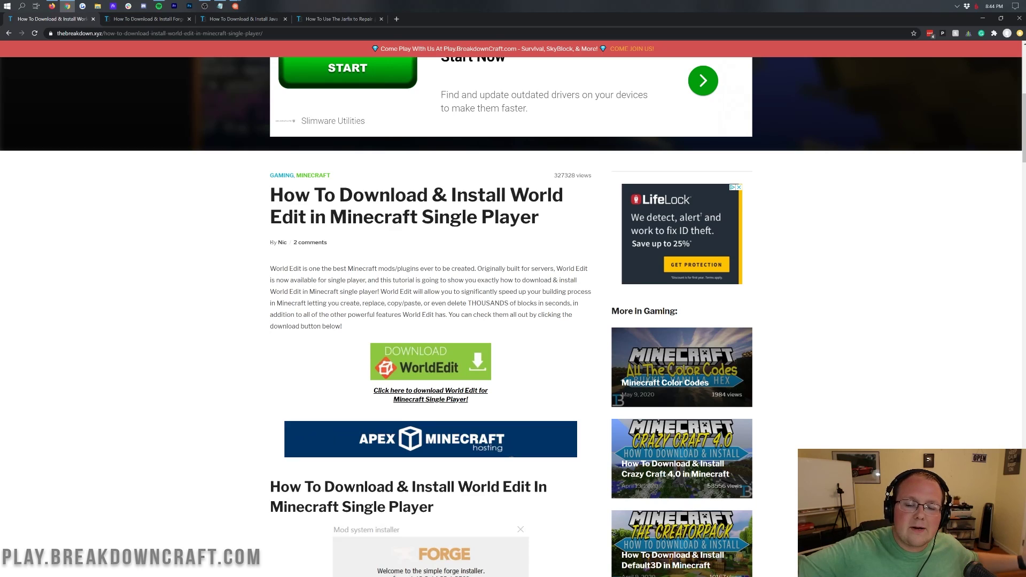
left_click(402, 354)
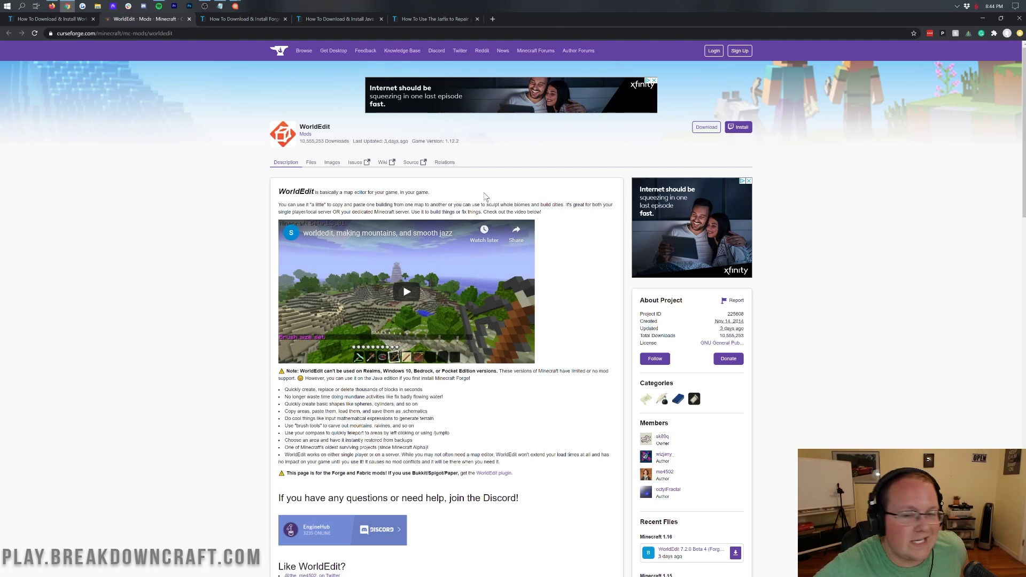
- Download and keep WorldEdit 7.2.0 Beta 4 for Forge 1.16.2 from the Files list, then return to the Forge article
left_click(313, 166)
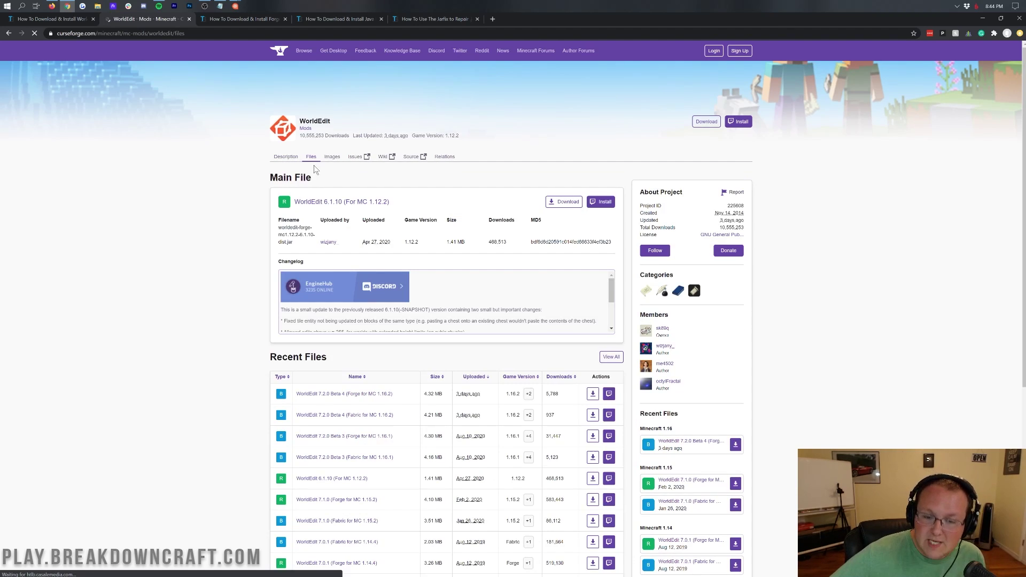
scroll(230, 298, "down", 4)
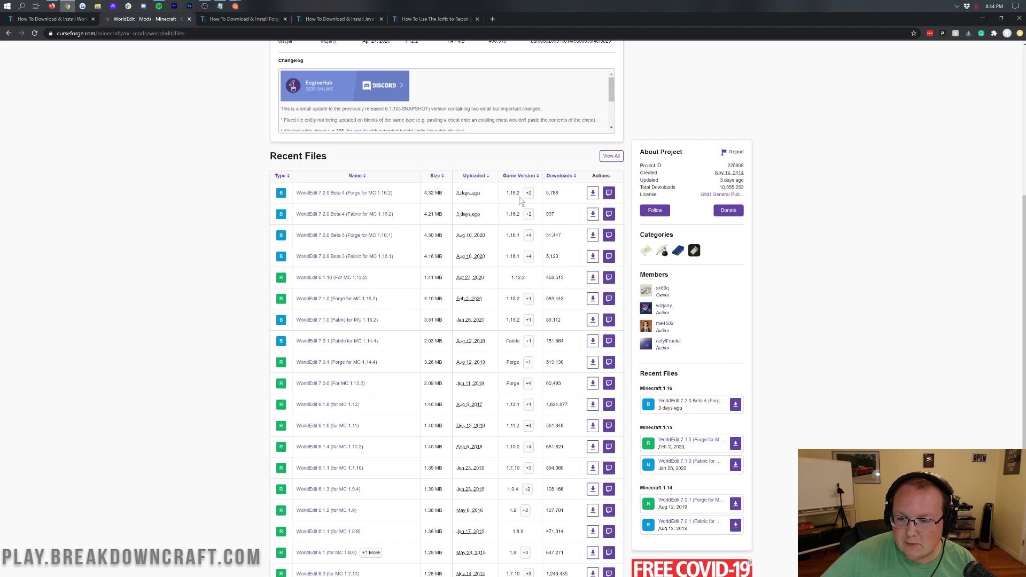
left_click(593, 193)
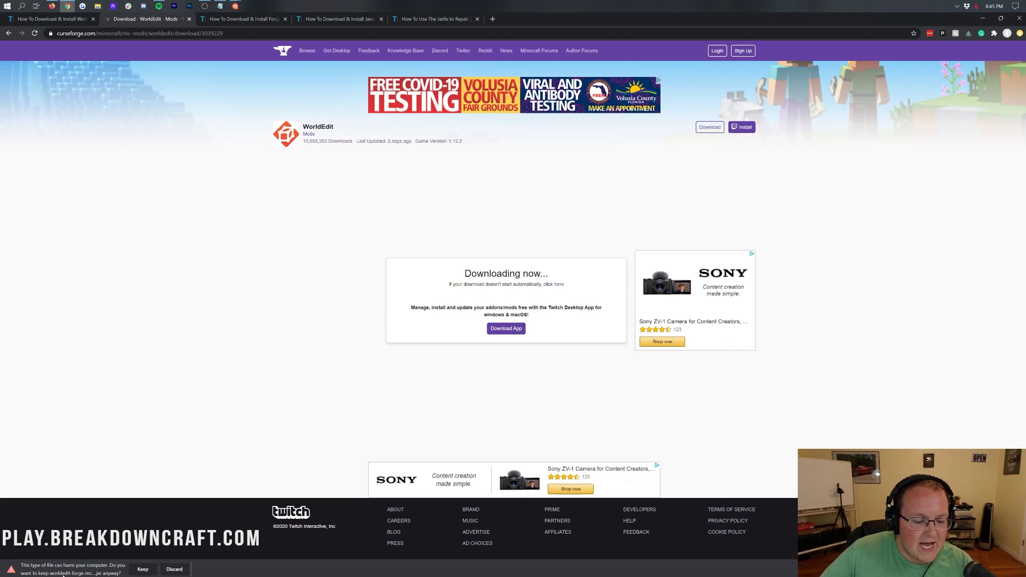
left_click(142, 570)
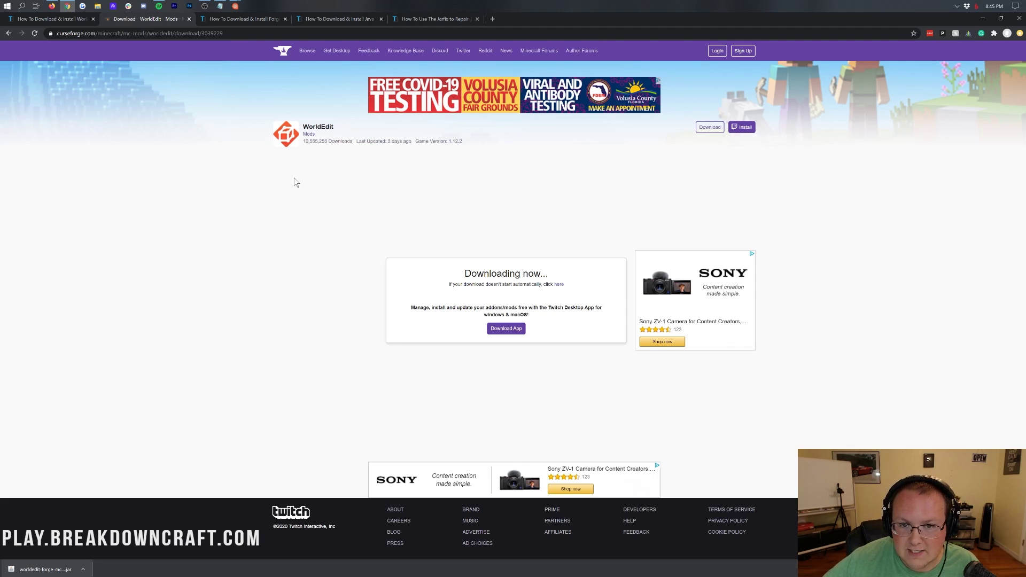
left_click(252, 19)
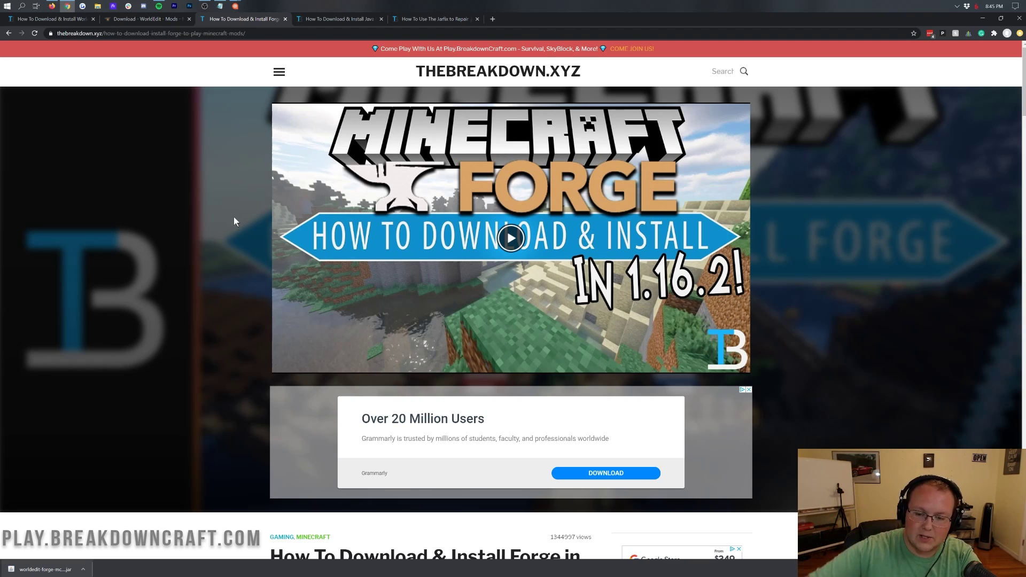
- Scroll the Forge install article and follow its 'Download Forge' link to the Forge downloads site
scroll(307, 355, "down", 15)
scroll(307, 364, "up", 10)
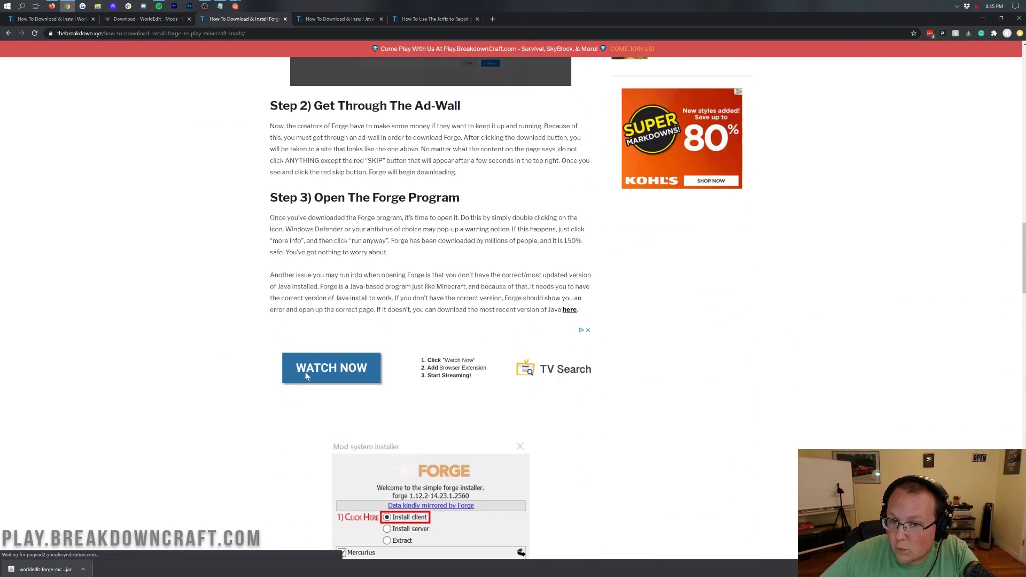
scroll(307, 377, "up", 10)
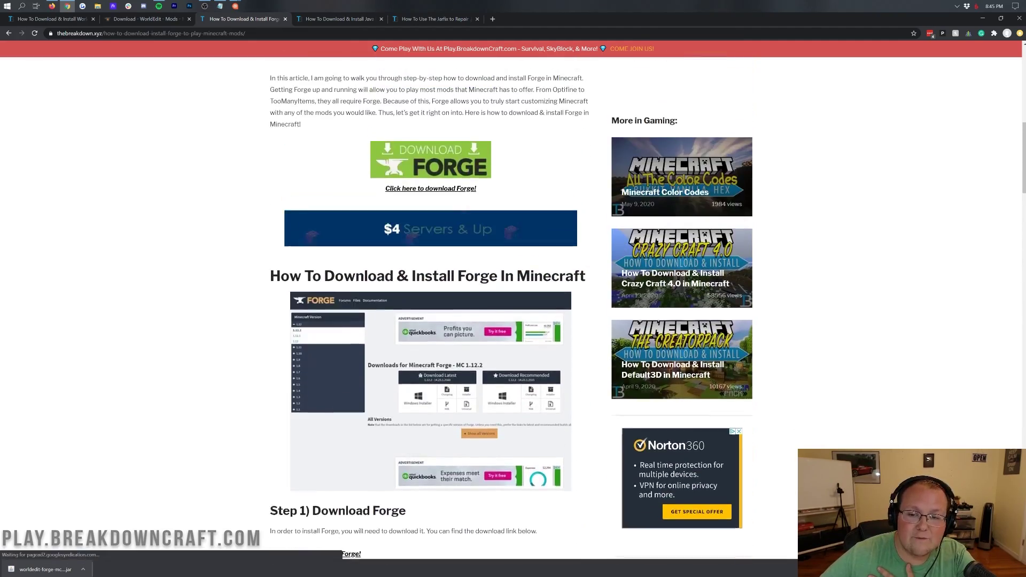
scroll(359, 286, "up", 7)
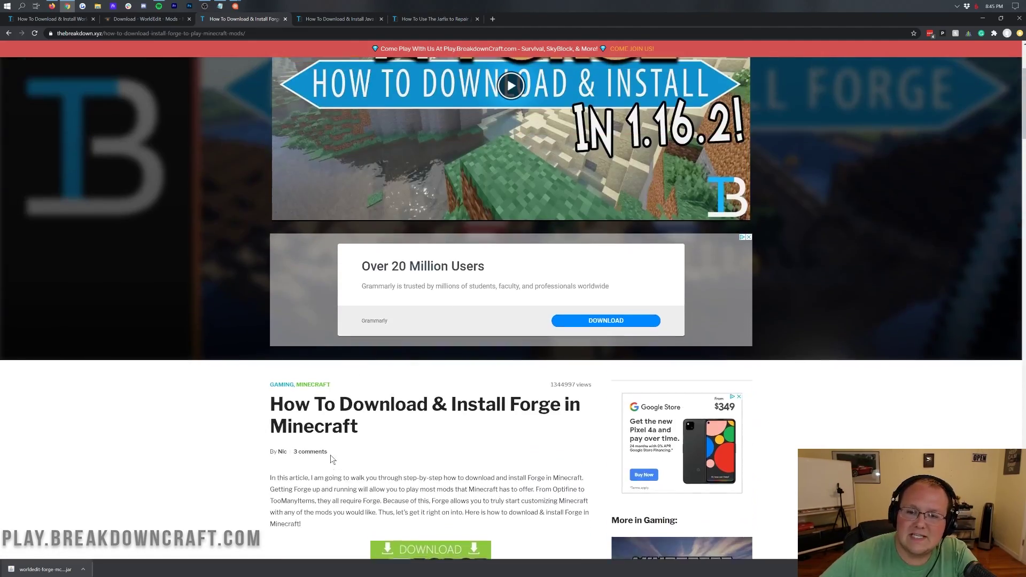
scroll(359, 286, "down", 4)
scroll(359, 286, "down", 3)
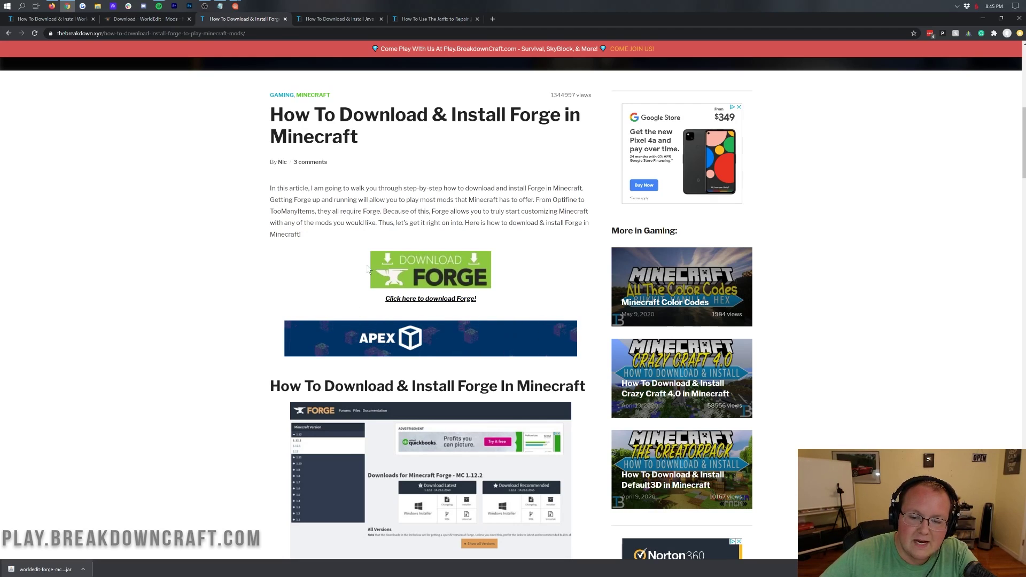
left_click(422, 273)
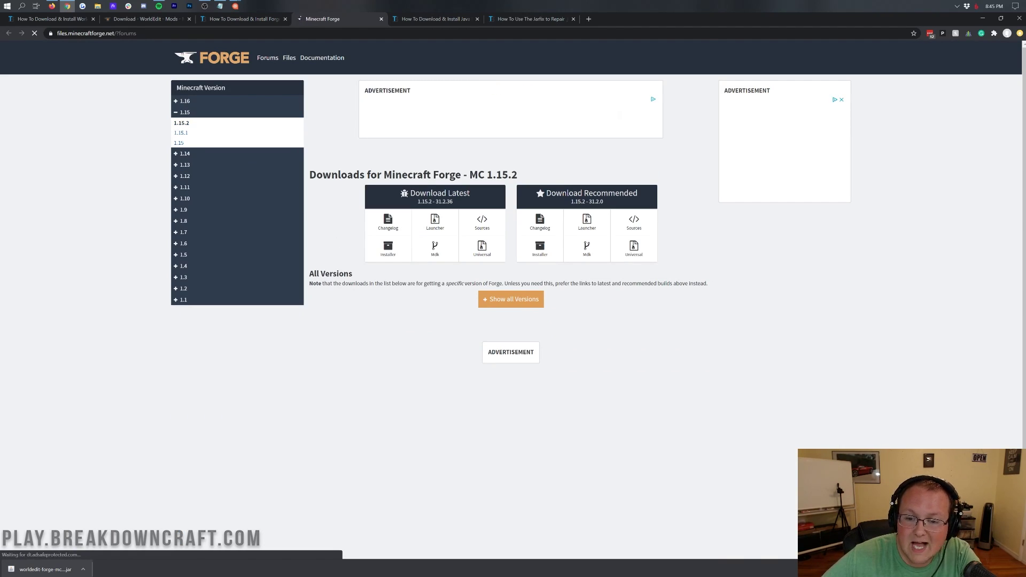
- Switch the Forge downloads page from 1.15.2 to 1.16.2 and request the 1.16.2 - 33.0.20 installer
left_click_drag(469, 175, 533, 169)
left_click(533, 169)
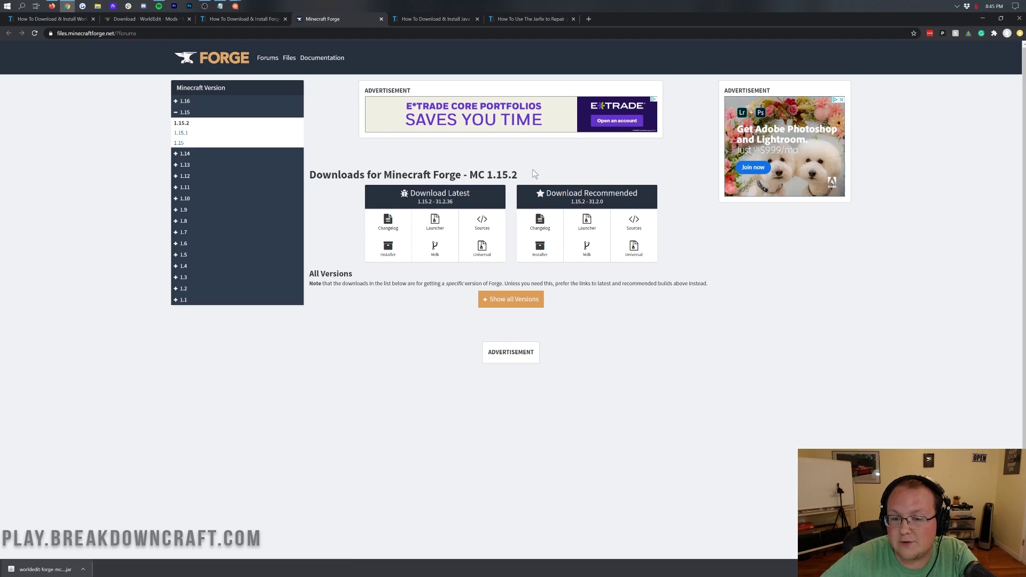
left_click(179, 101)
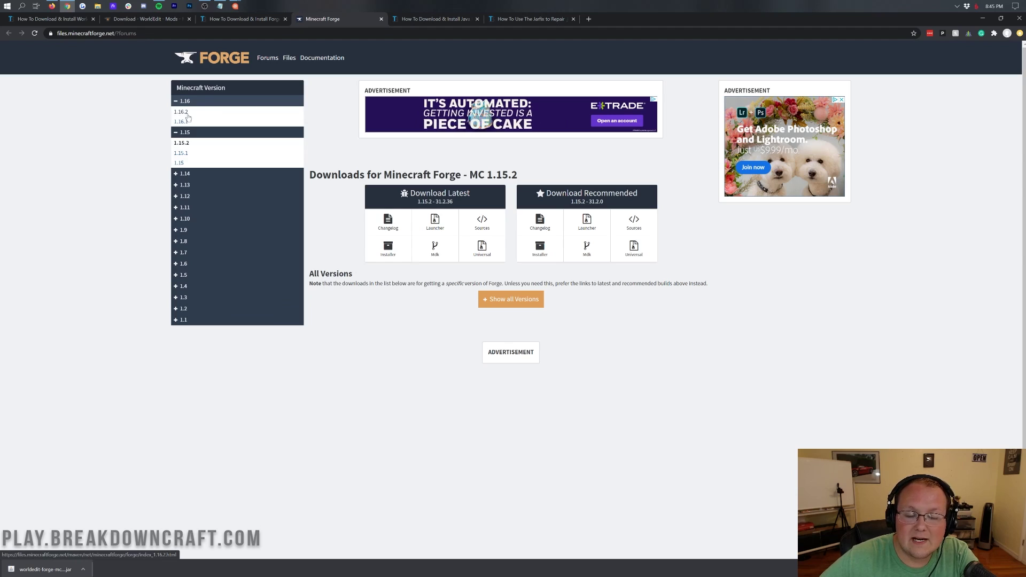
left_click(187, 114)
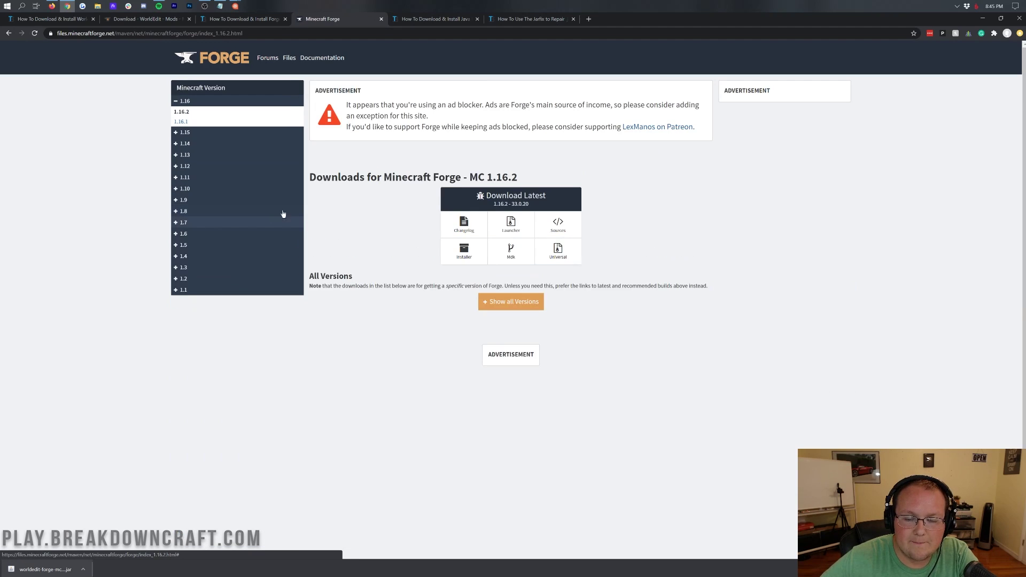
left_click_drag(469, 177, 537, 179)
left_click(538, 178)
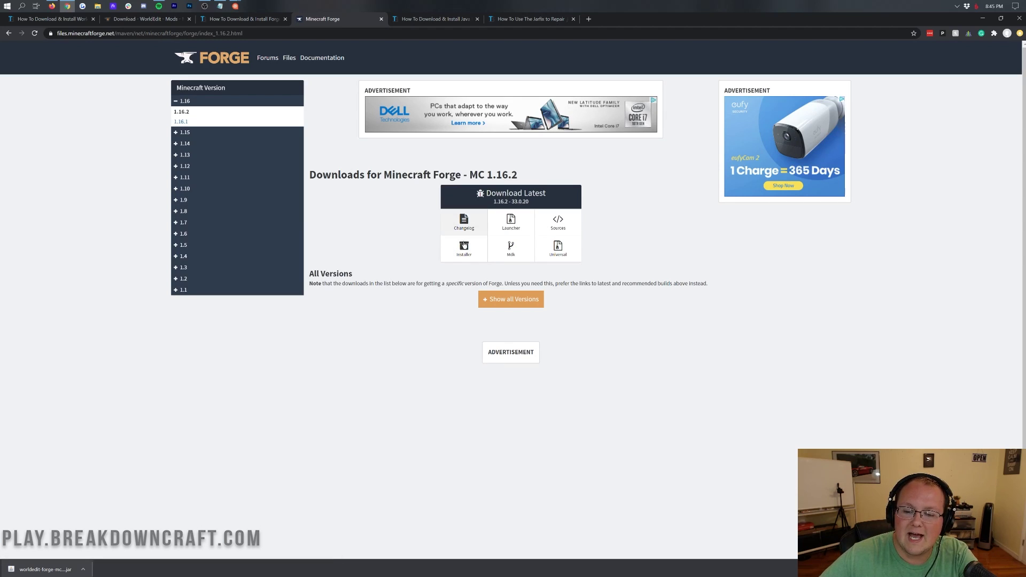
left_click(459, 253)
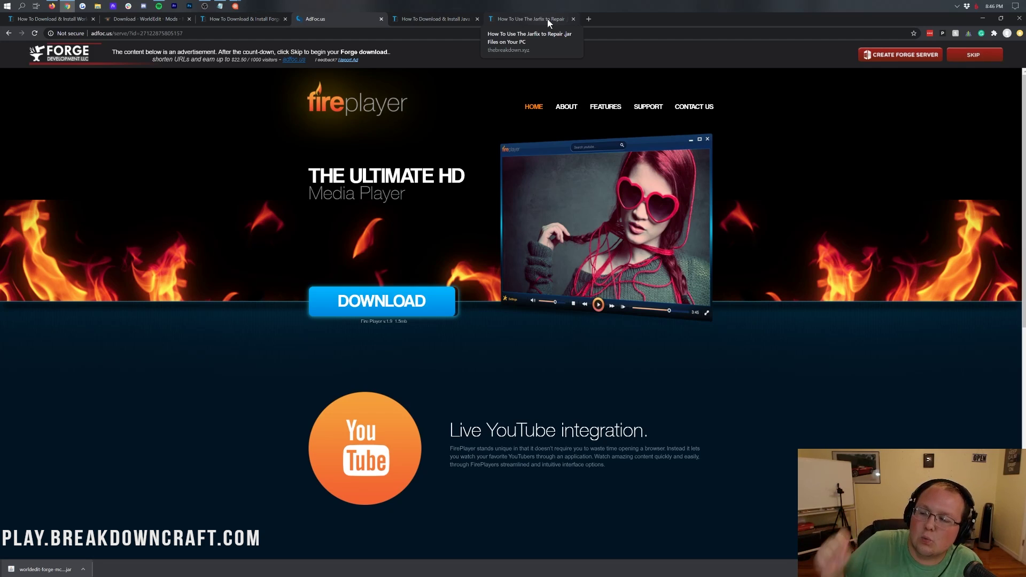
- Skip the AdFoc.us ad and keep the flagged Forge 1.16.2 installer jar download
left_click(972, 57)
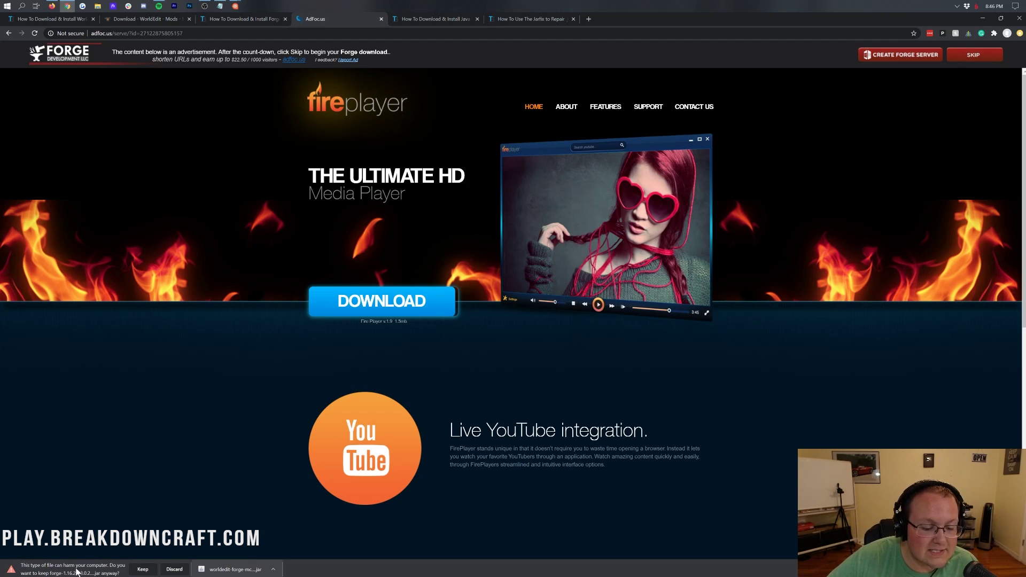
left_click(138, 569)
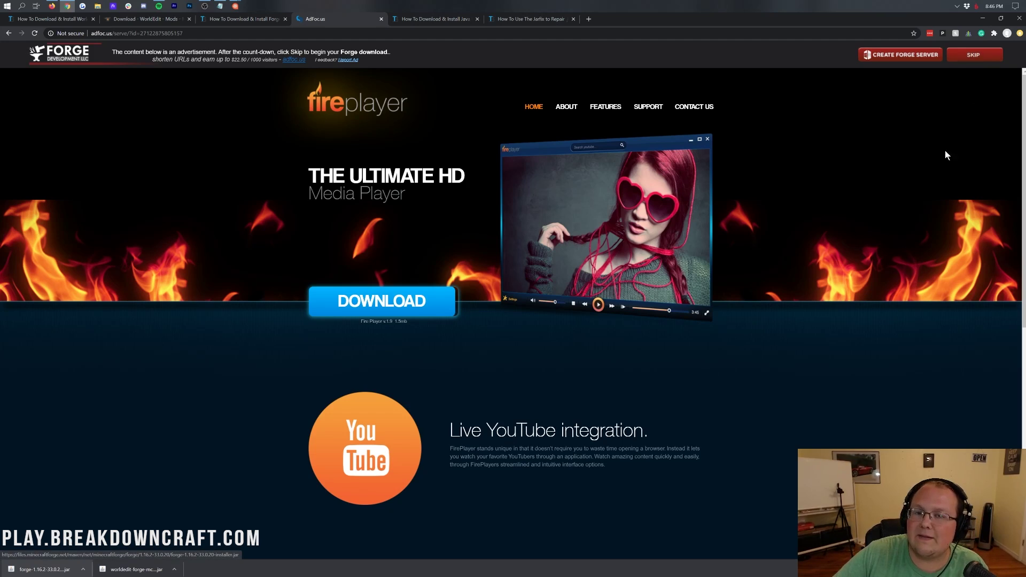
left_click(479, 19)
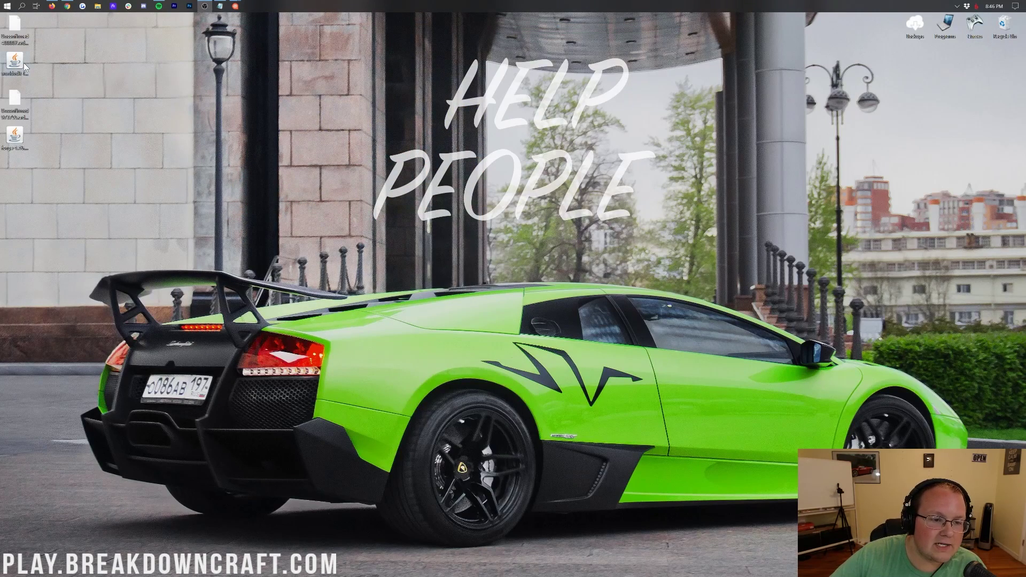
- Arrange the WorldEdit and Forge installer jars side by side near the desktop centre
left_click_drag(24, 62, 384, 101)
left_click(29, 146)
left_click_drag(29, 145, 314, 103)
left_click_drag(151, 182, 911, 470)
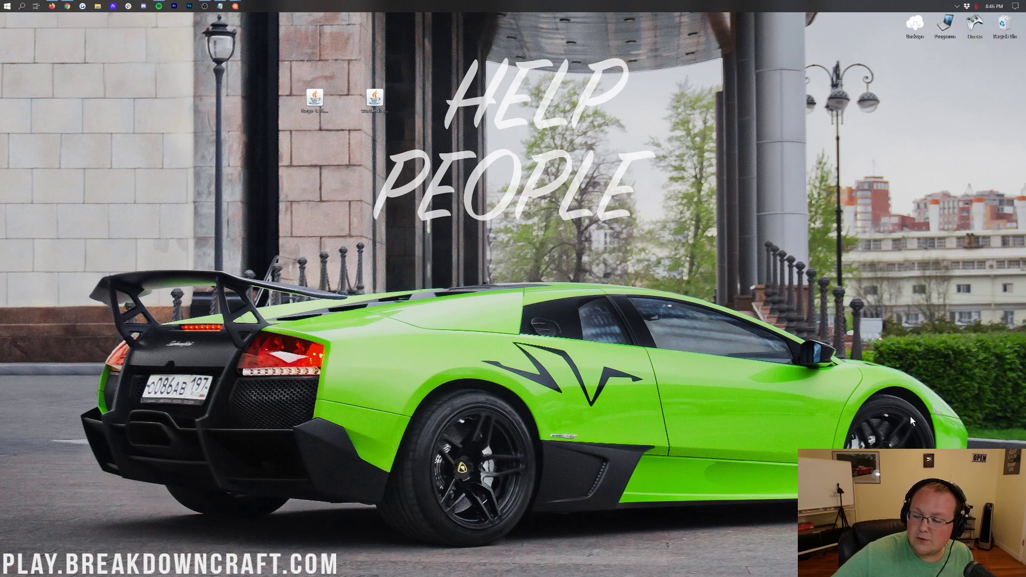
- Open the Downloads folder via a Start search for 'downl' and select both desktop jars
left_click(2, 5)
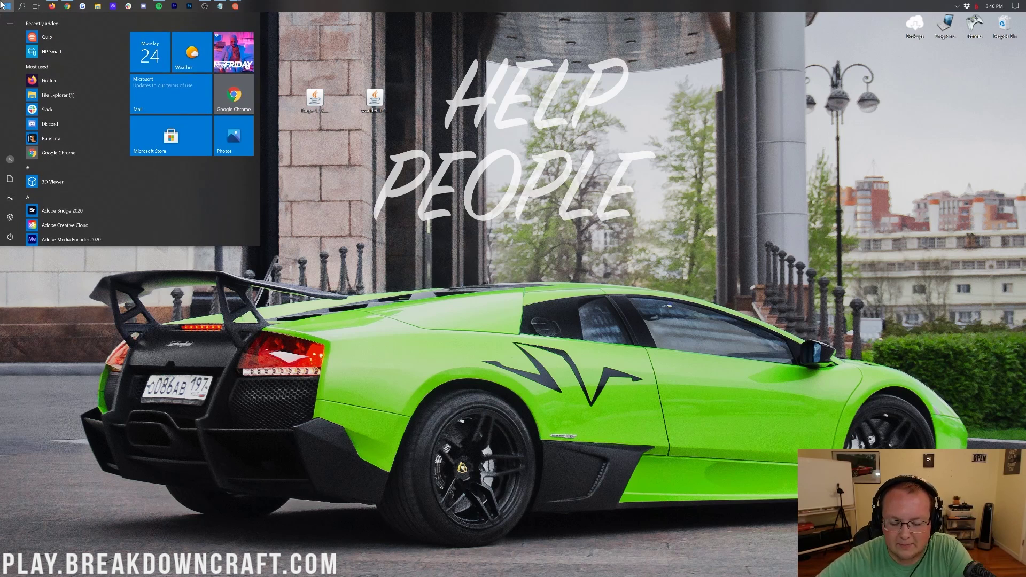
type("downl")
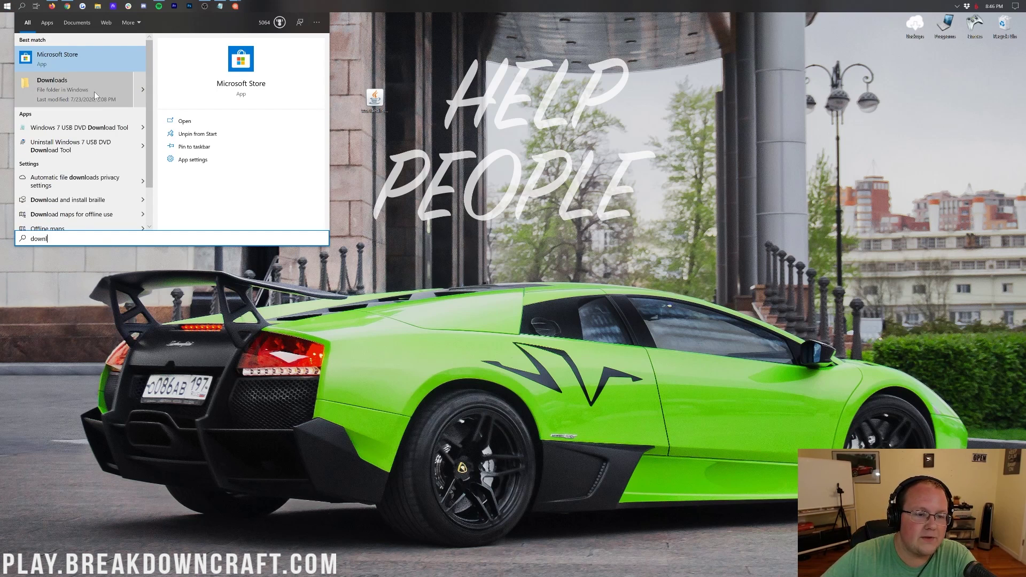
left_click(336, 230)
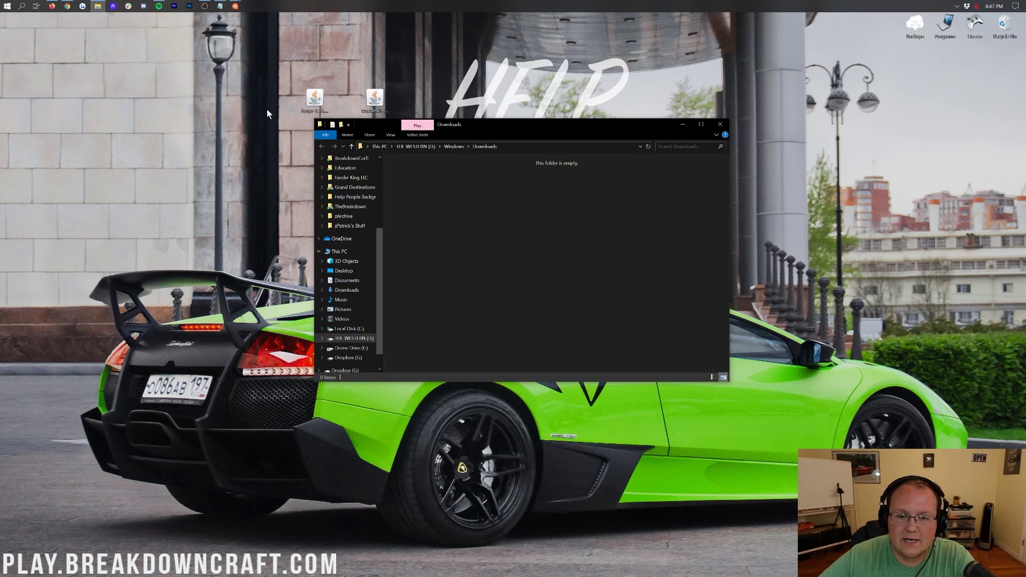
left_click_drag(267, 109, 345, 68)
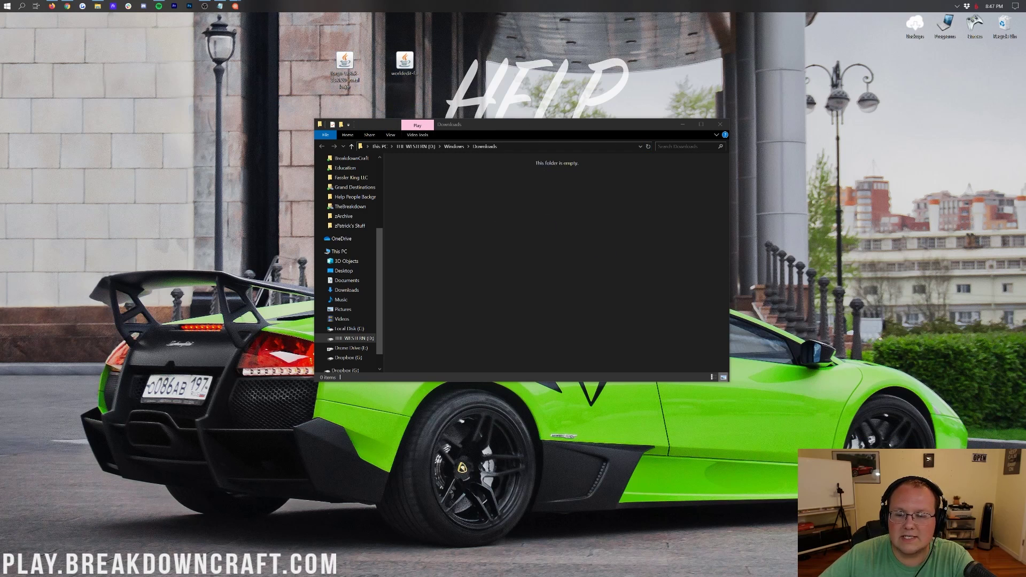
- Close the Downloads window and choose Open with for the Forge installer jar
left_click(720, 125)
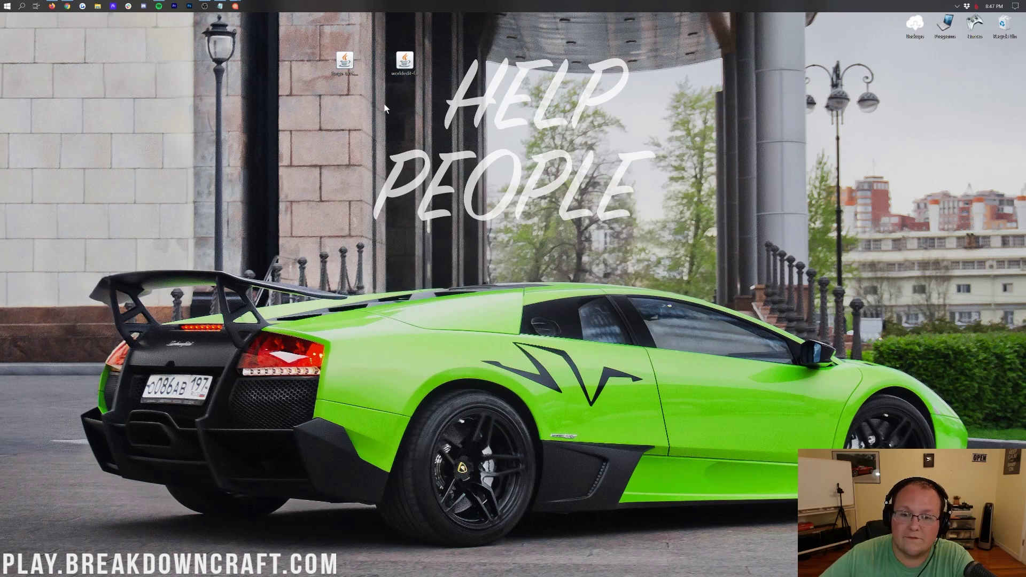
right_click(344, 66)
left_click(358, 110)
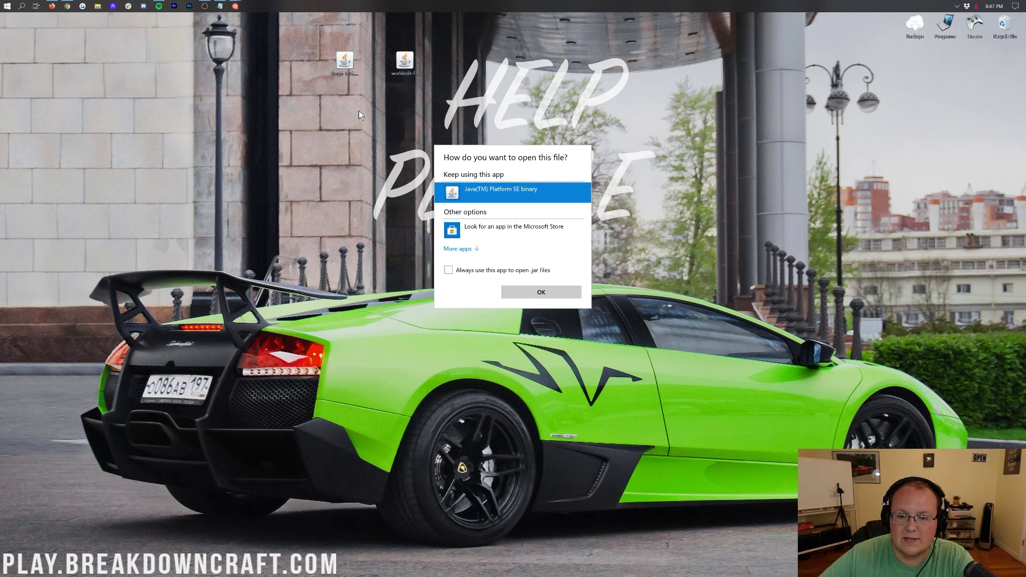
- Confirm Java for the Forge jar, review the Java install and Jarfix guides, then show the desktop
left_click(542, 292)
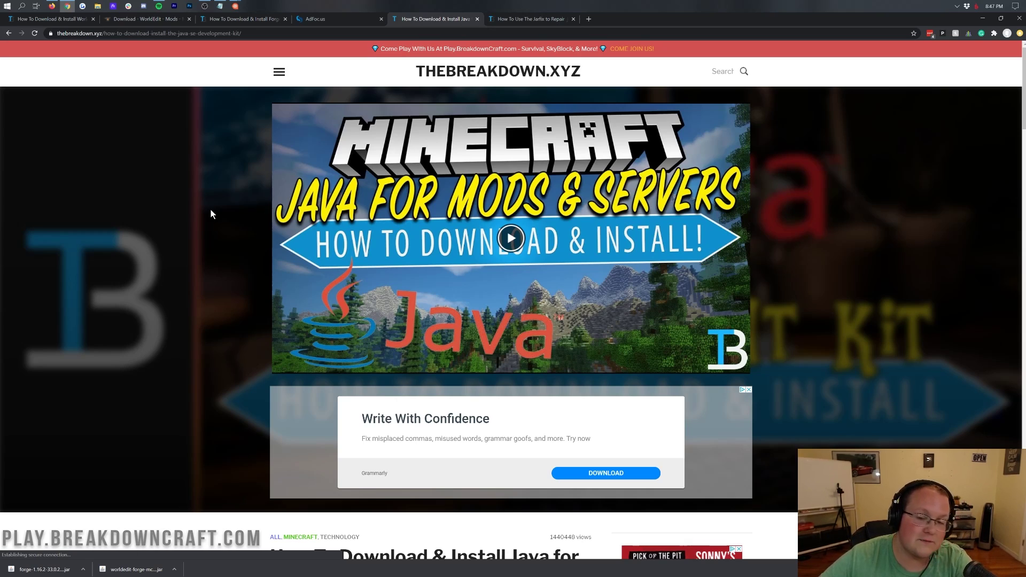
scroll(224, 223, "down", 6)
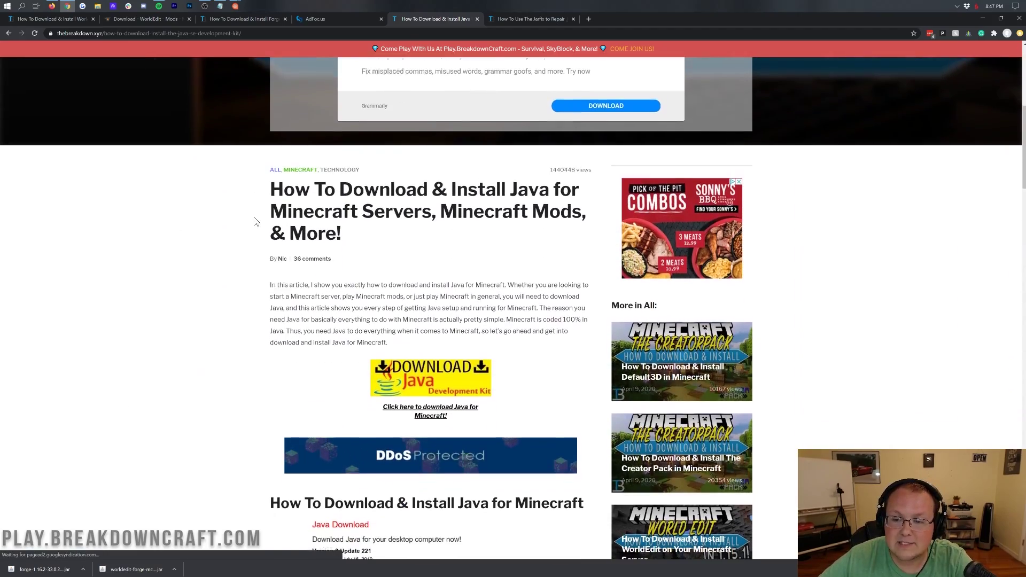
scroll(254, 223, "down", 3)
scroll(498, 202, "up", 3)
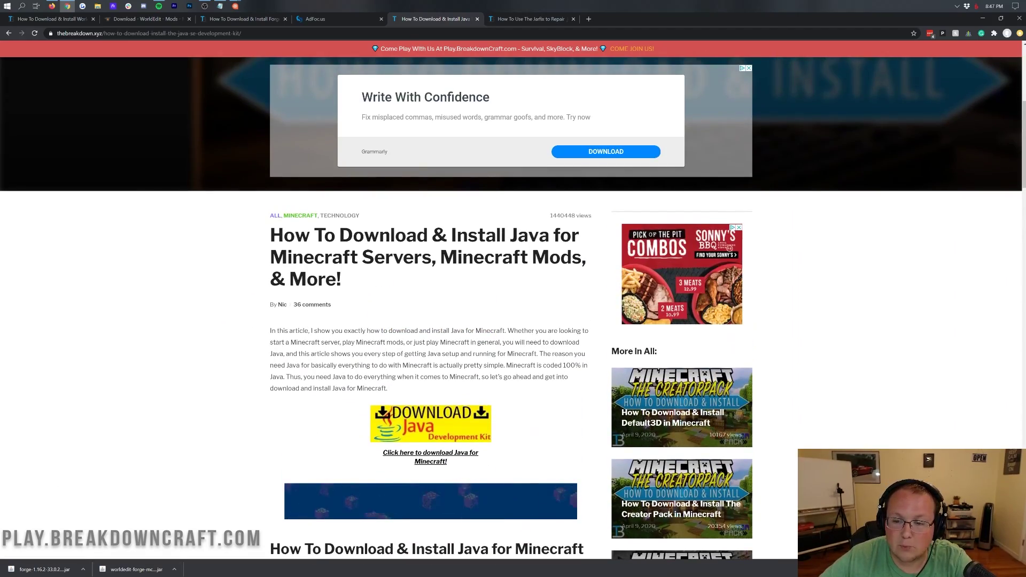
scroll(531, 281, "down", 9)
scroll(533, 284, "down", 8)
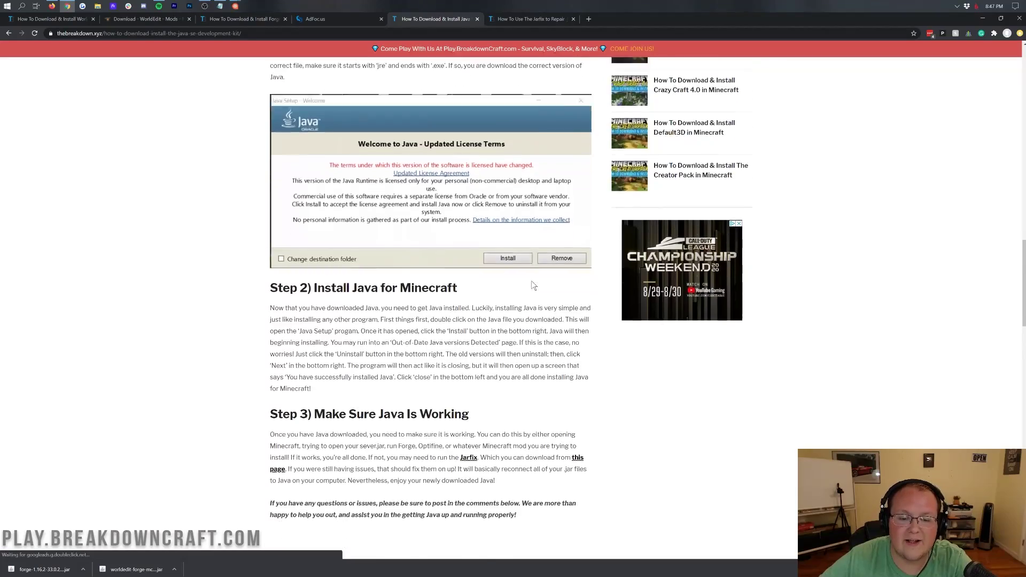
scroll(532, 286, "up", 10)
scroll(531, 285, "up", 7)
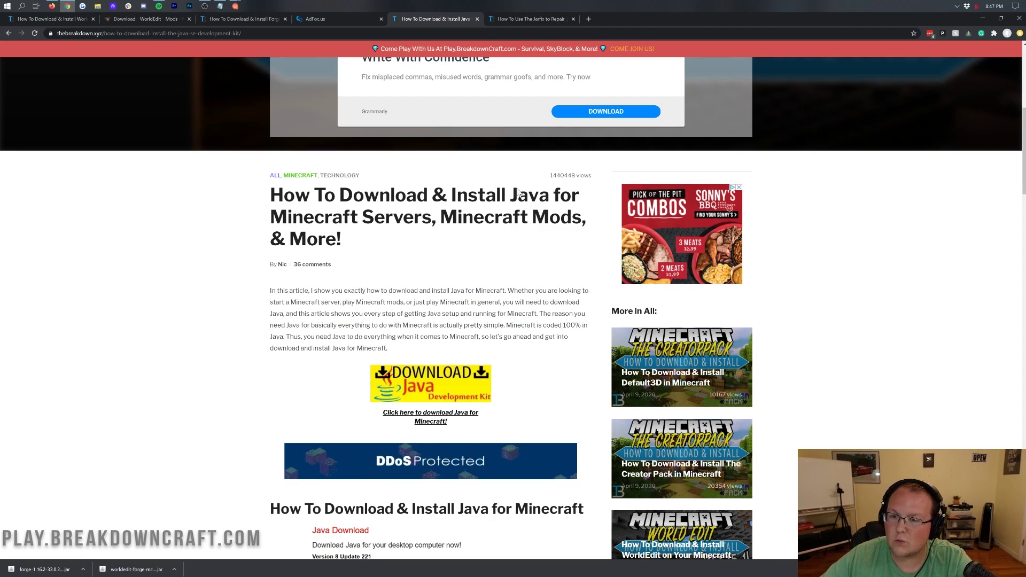
left_click(497, 16)
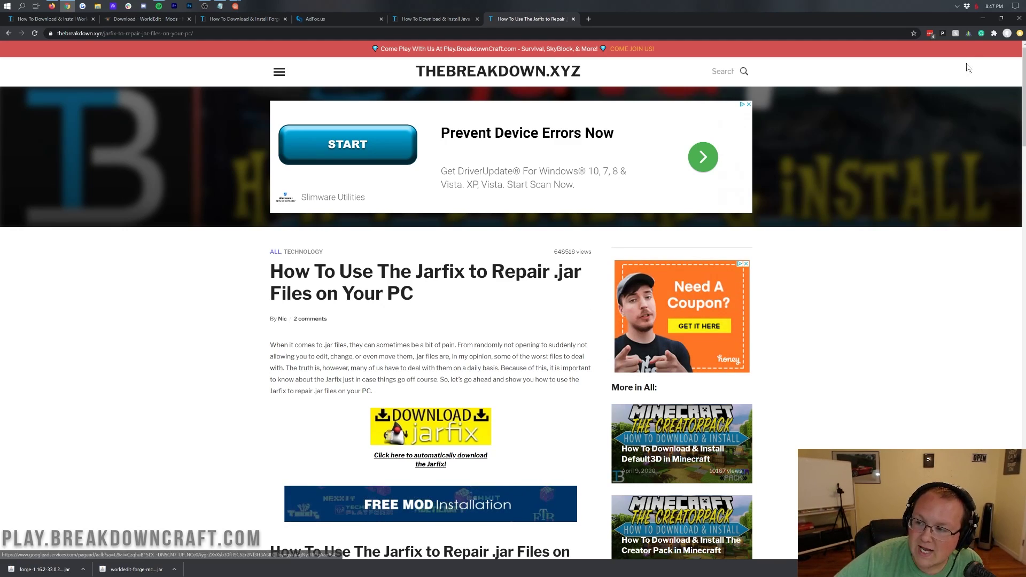
key("super+d")
- Install the 1.16.2-forge-33.0.20 client via the Forge installer, then move its jar off the desktop
right_click(347, 65)
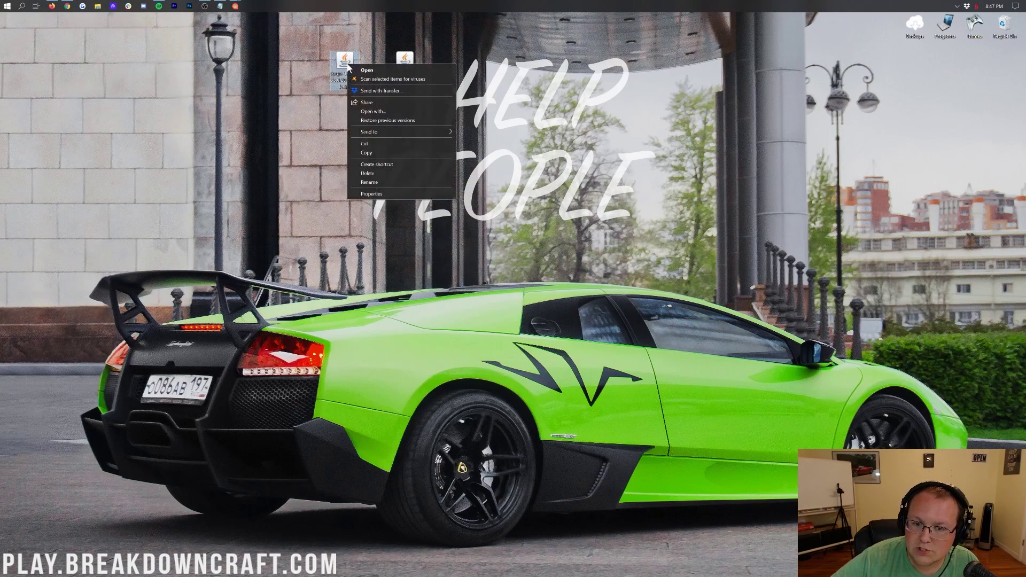
left_click(374, 108)
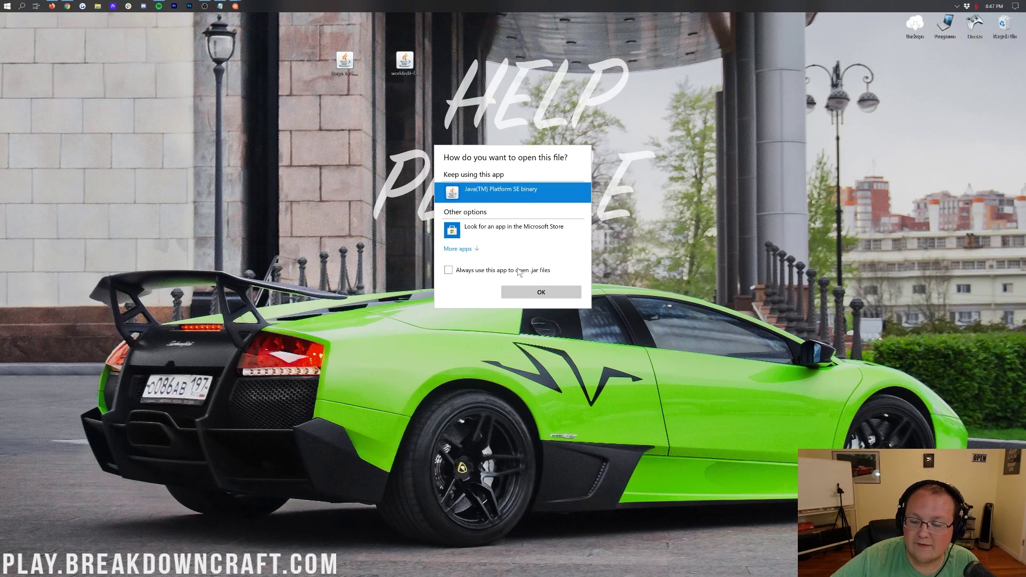
left_click(521, 292)
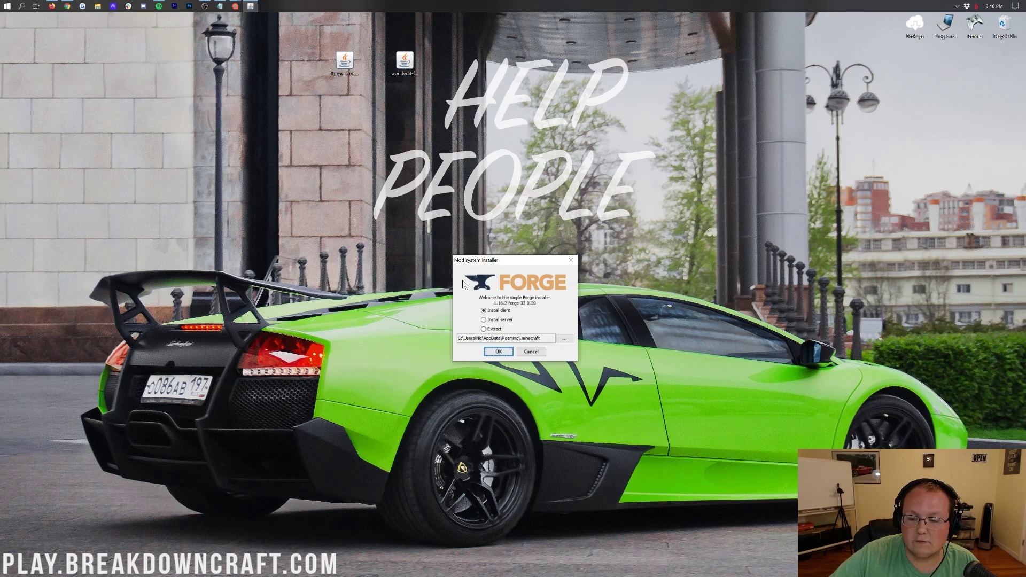
left_click(499, 351)
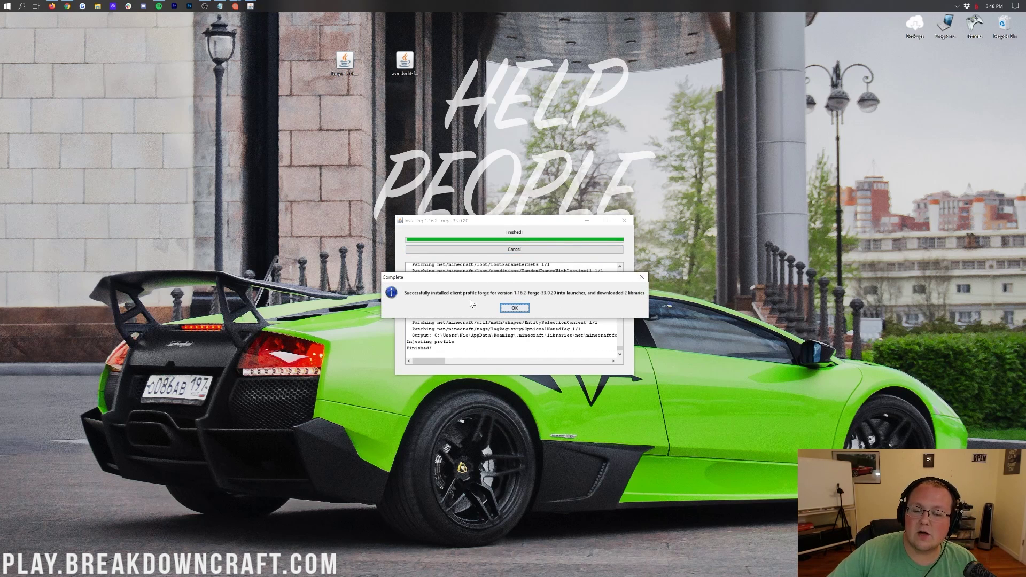
left_click(519, 309)
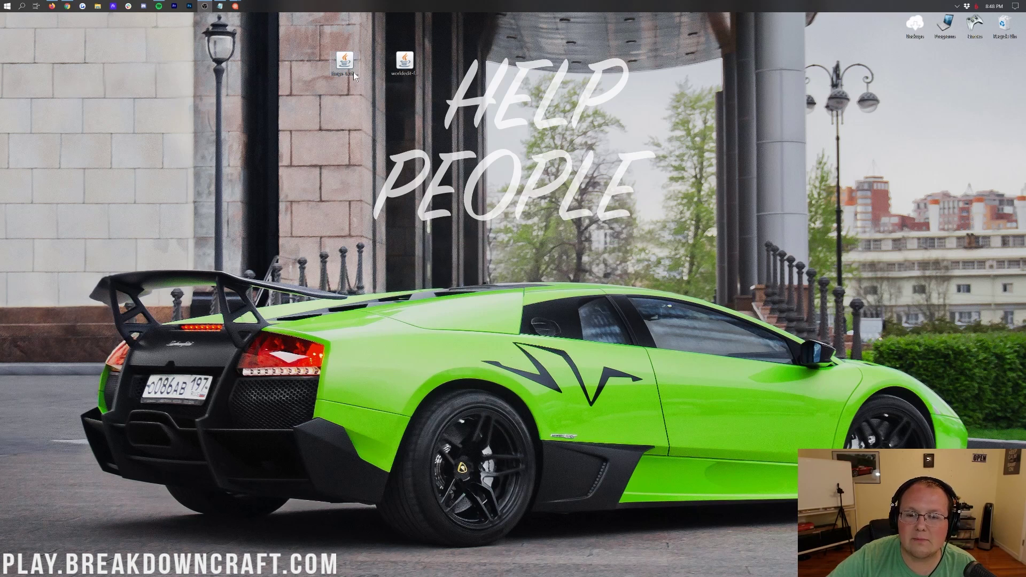
left_click_drag(354, 72, 1015, 37)
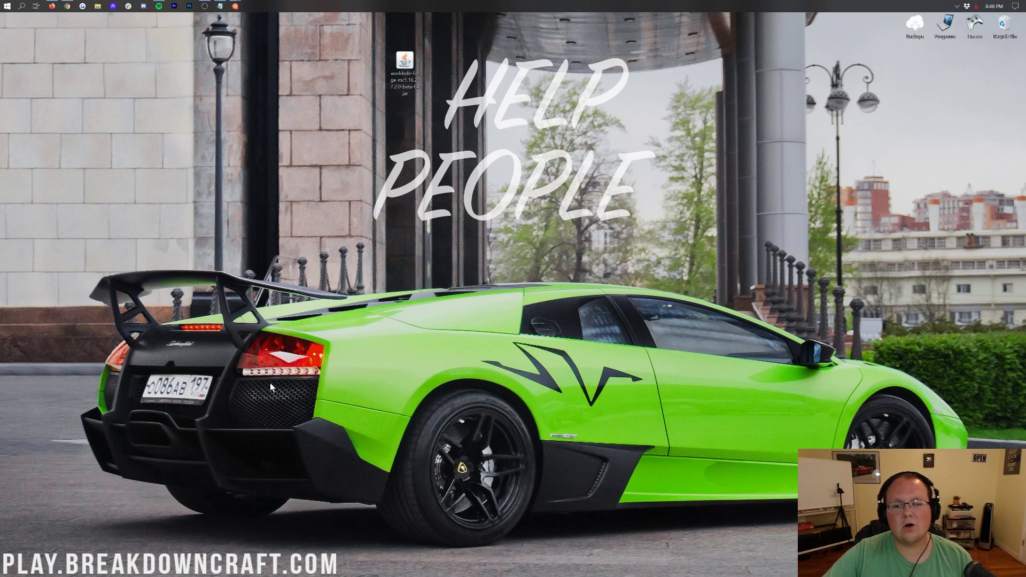
- Search Start for 'minecraft' and launch the Minecraft Launcher
left_click(2, 5)
left_click(3, 6)
left_click(3, 6)
type("minecraft")
left_click(3, 5)
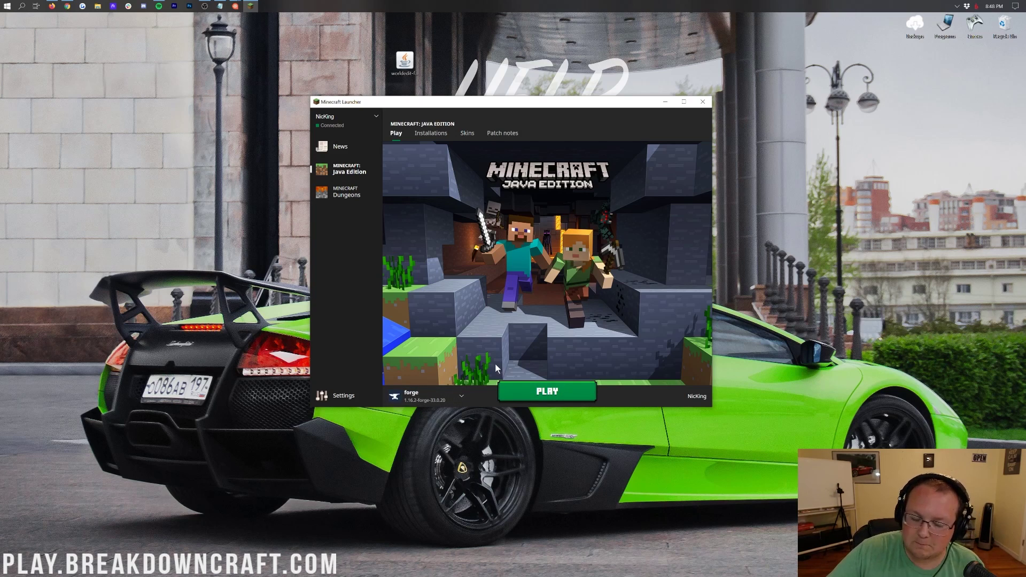
left_click(462, 398)
left_click(462, 397)
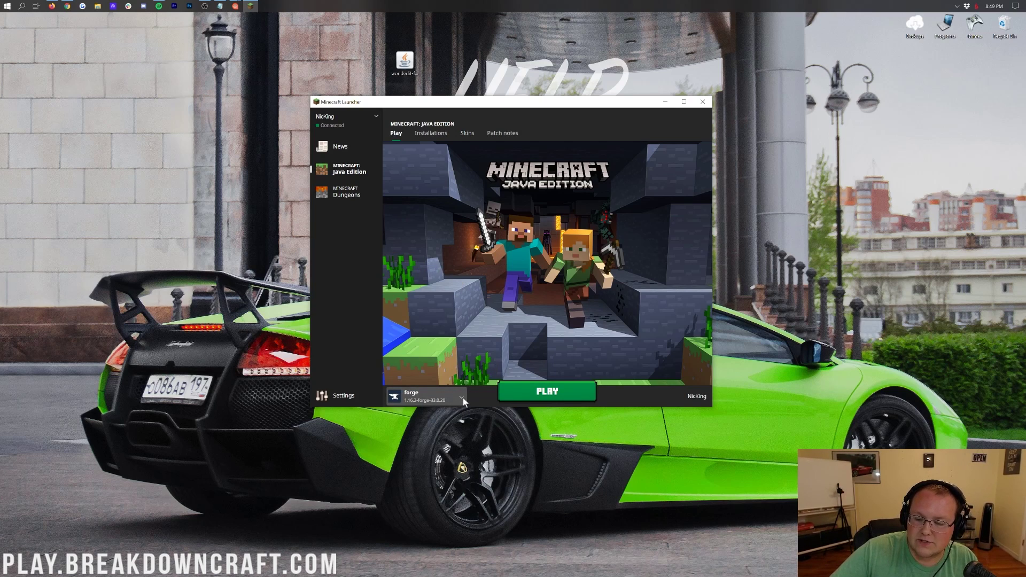
left_click(462, 397)
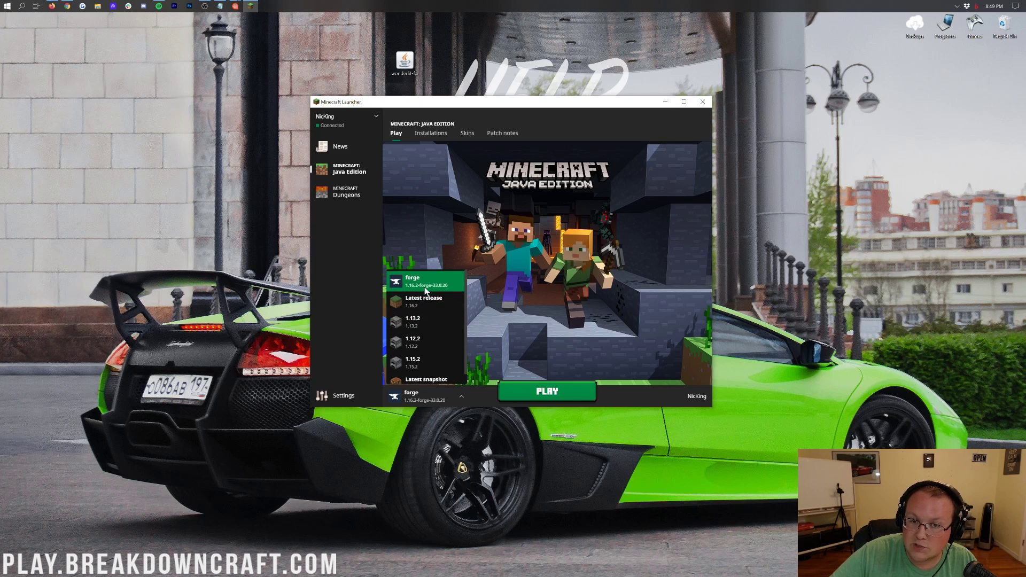
left_click(425, 285)
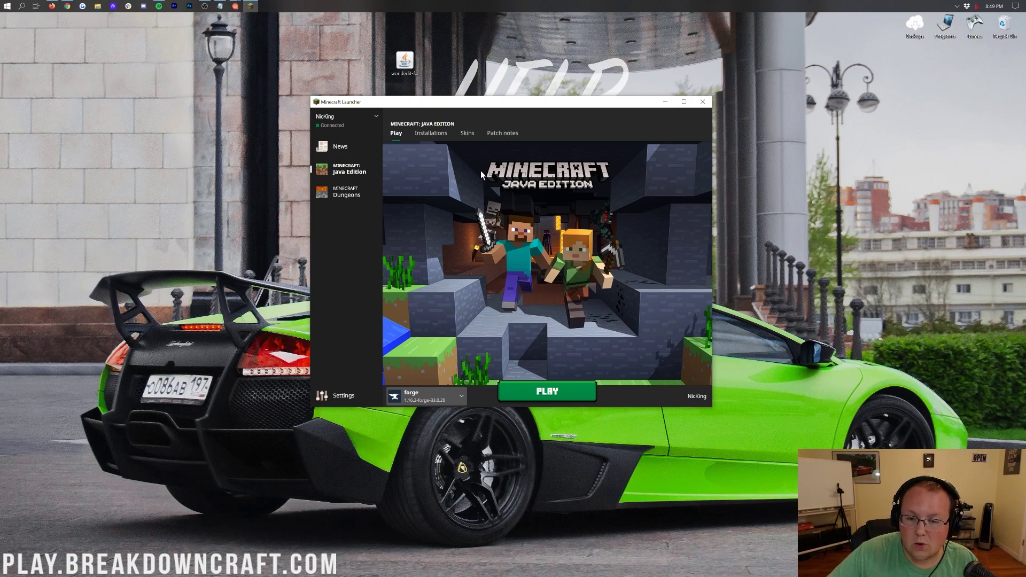
left_click(422, 134)
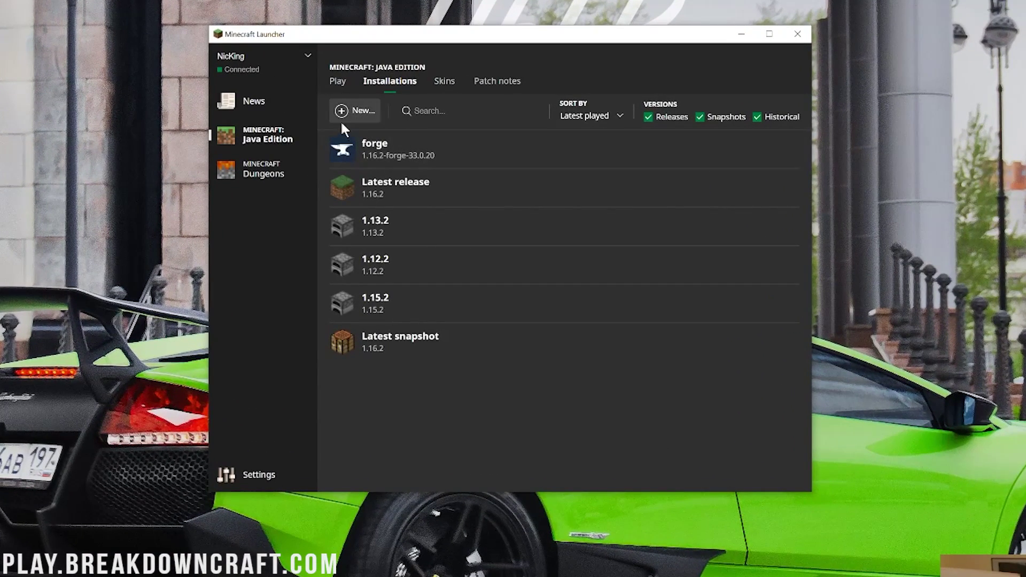
- Add a new installation and enter 'Play.BreakdownCraft.com' as its name
left_click(345, 112)
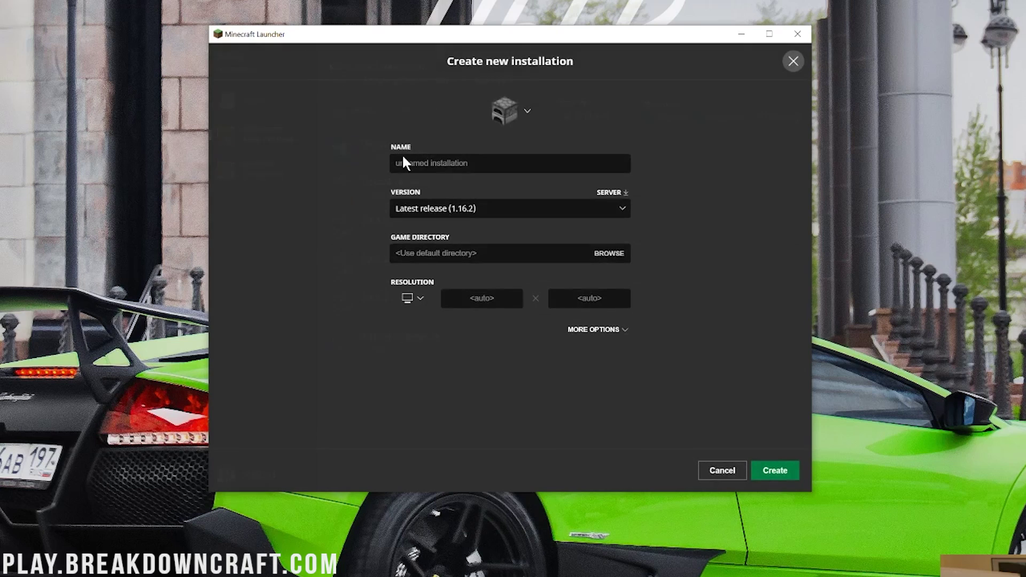
type("Play")
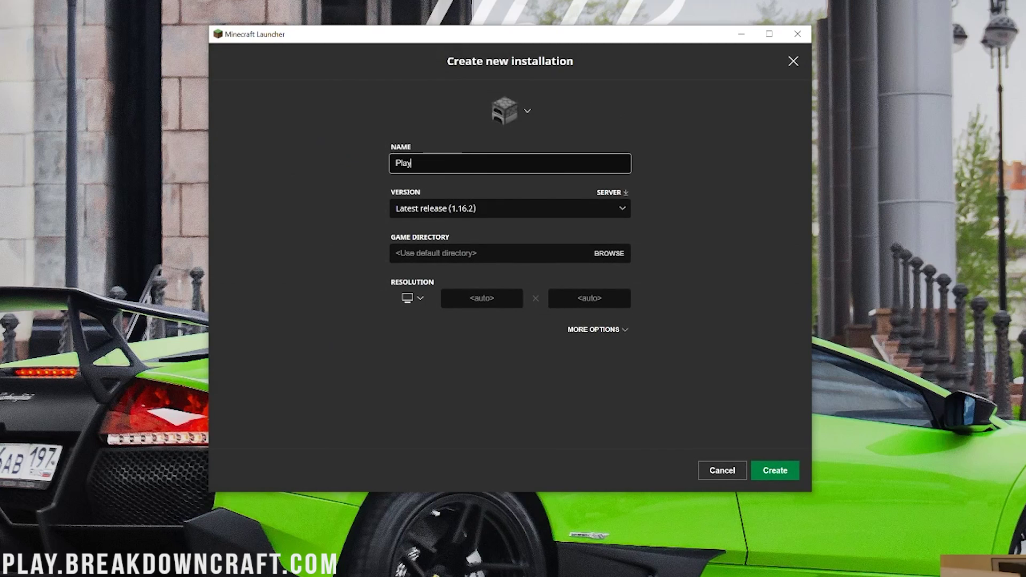
type(".BreakdownCraft.com")
key("ctrl+a")
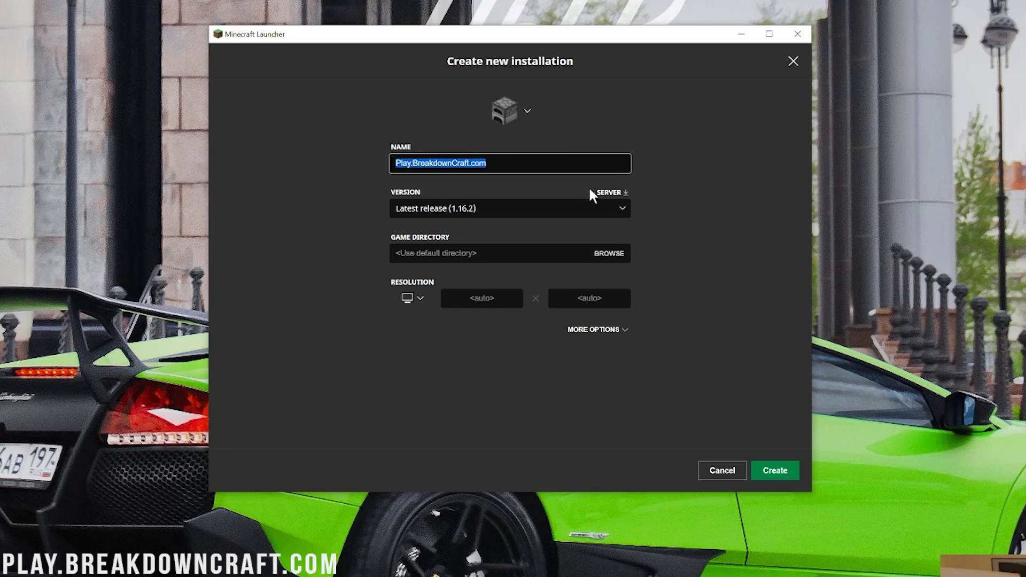
- Set the installation to version 1.16.2-forge-33.0.20 at 1920x1080 resolution and create it
left_click(508, 208)
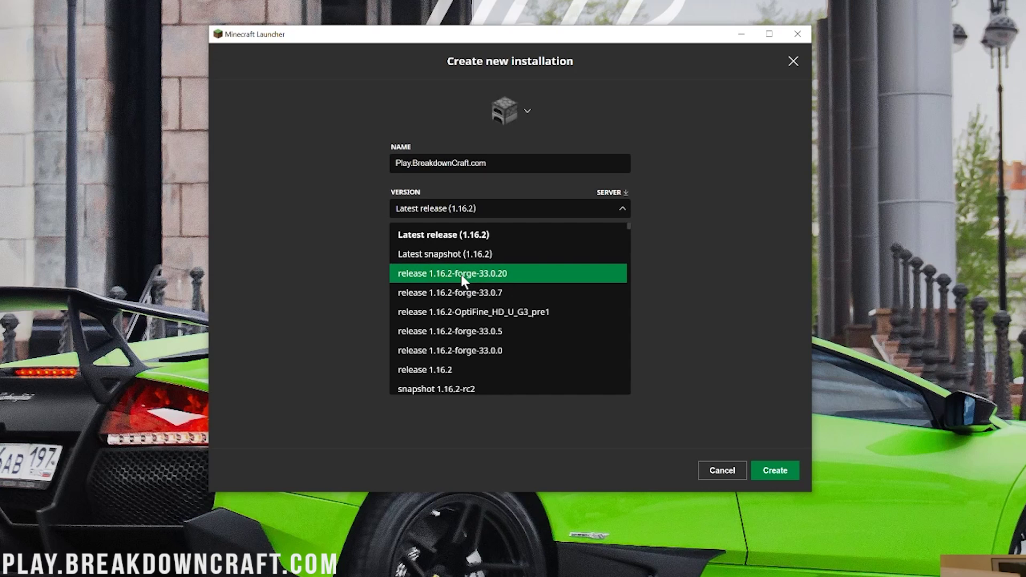
scroll(461, 275, "down", 5)
scroll(467, 259, "down", 20)
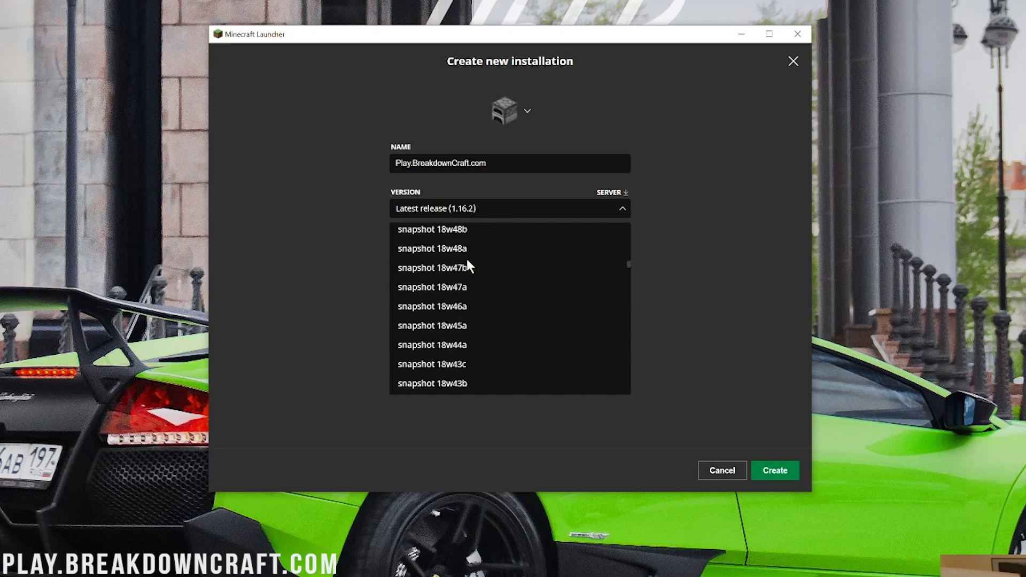
scroll(472, 390, "up", 20)
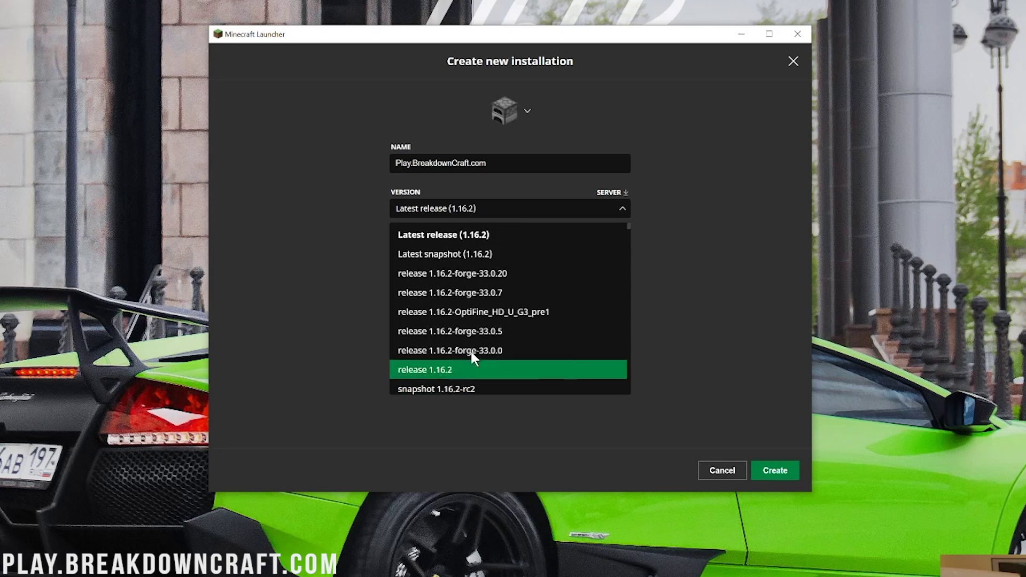
left_click(423, 274)
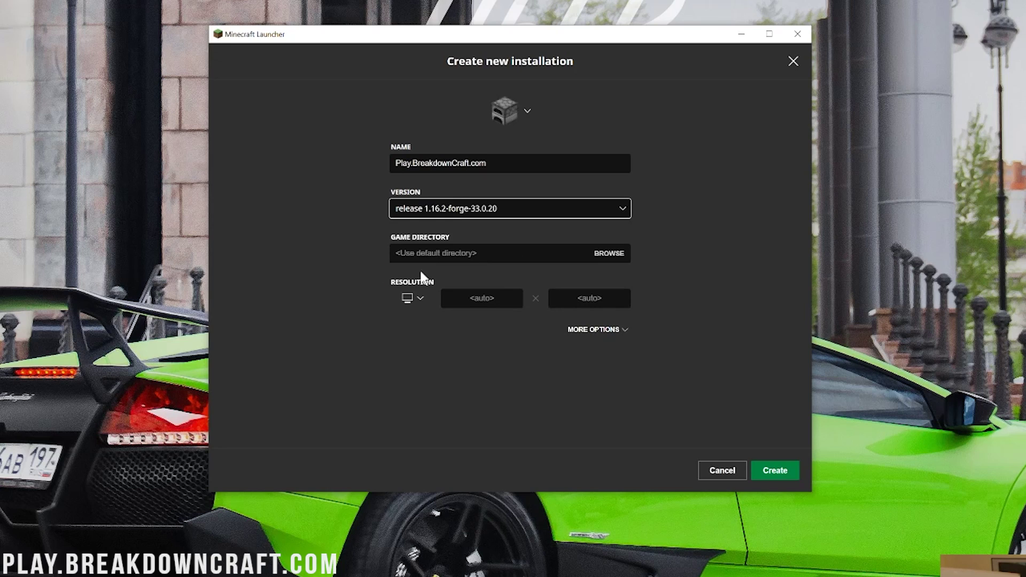
left_click(419, 298)
left_click(410, 252)
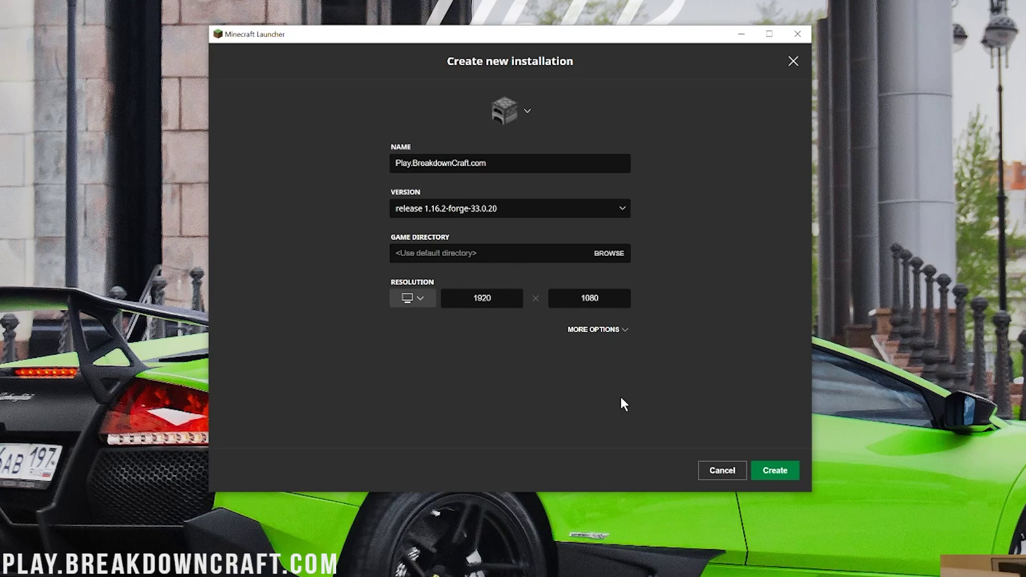
left_click(776, 469)
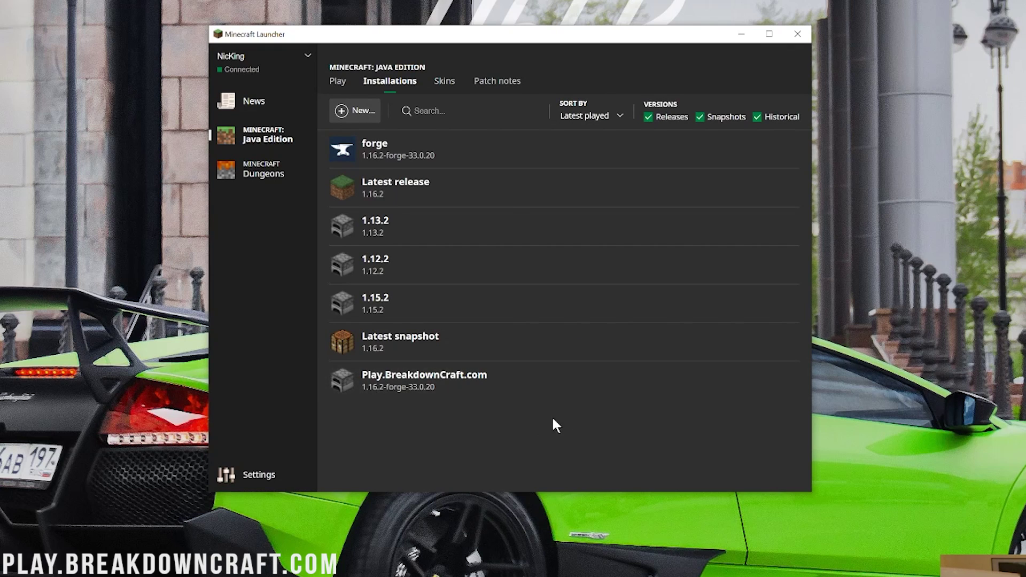
- Launch Play.BreakdownCraft.com and compare the Minecraft and Forge 33.0.20 entries in the Mods list
left_click(750, 382)
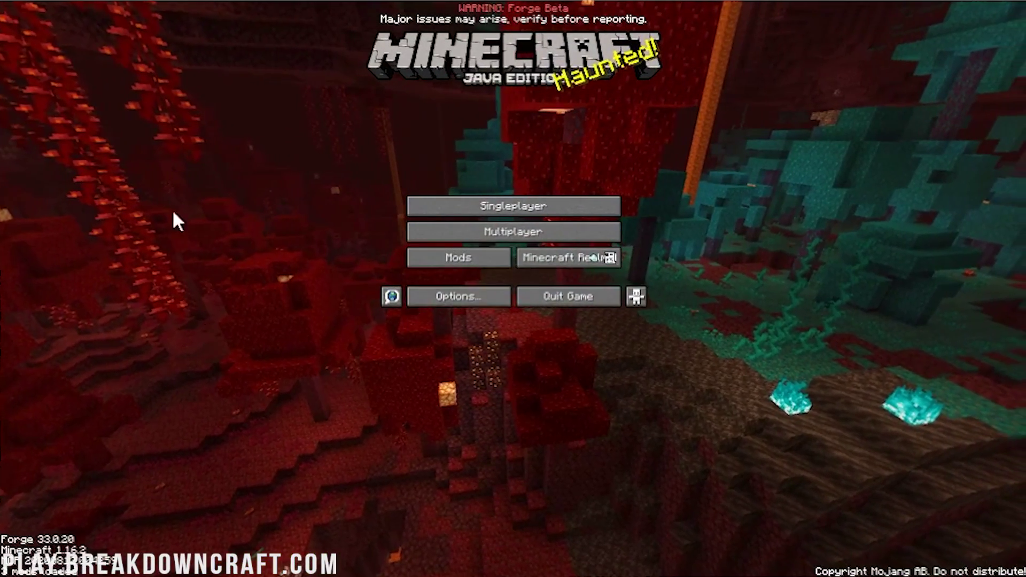
left_click(423, 258)
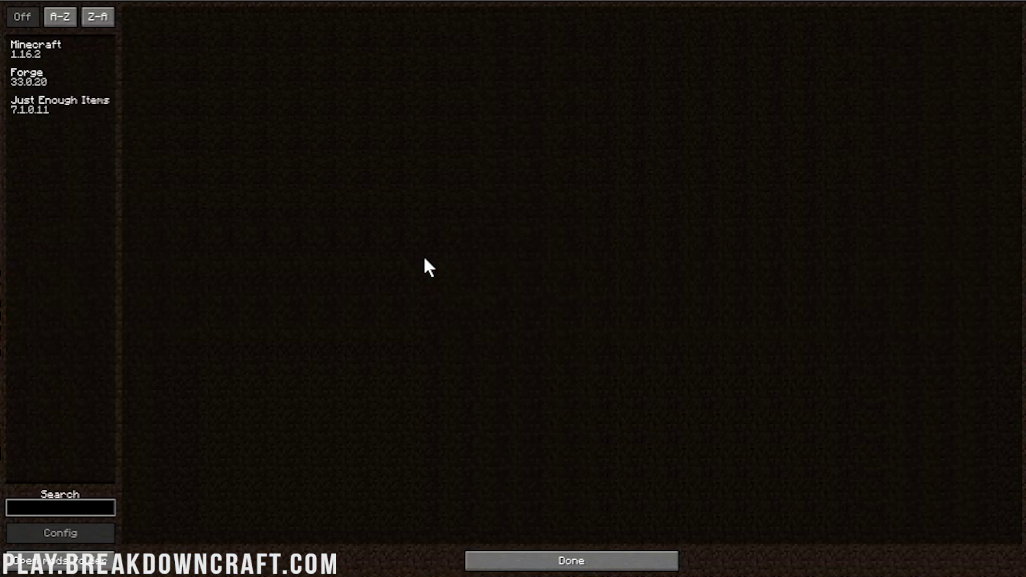
left_click(76, 47)
left_click(73, 88)
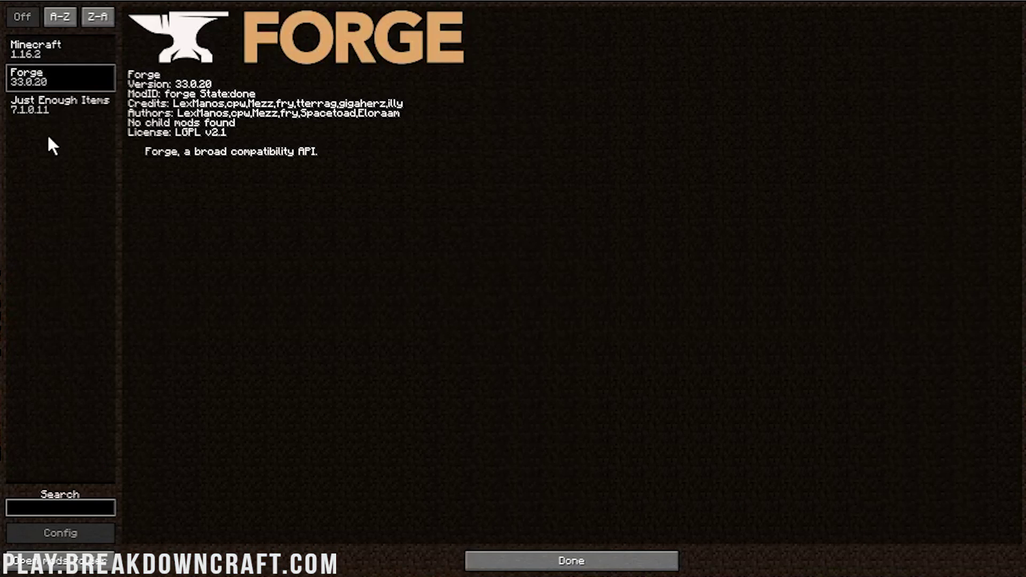
left_click(68, 42)
left_click(68, 69)
left_click(67, 54)
left_click(60, 78)
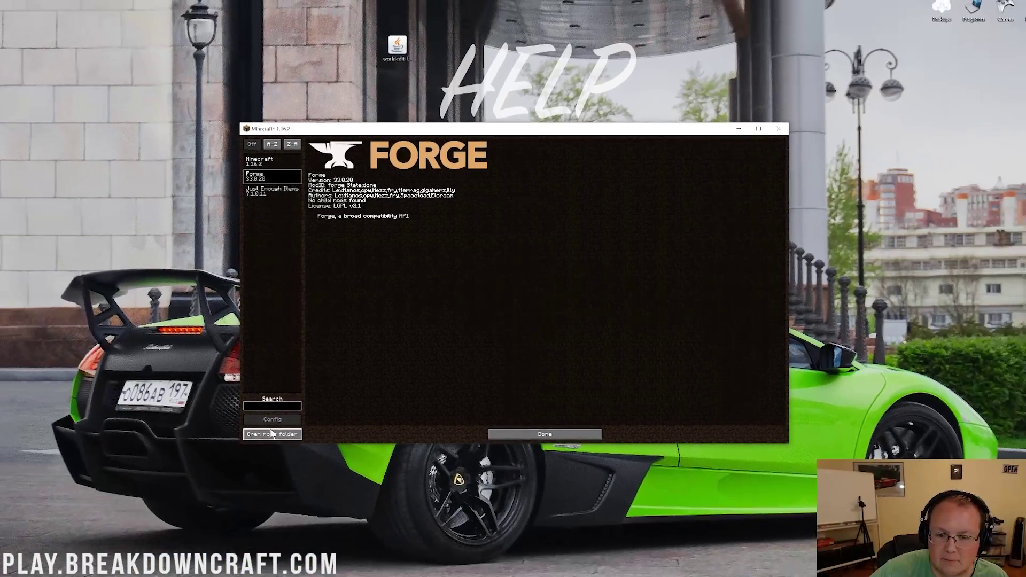
- Delete the JEI jar from the mods folder and paste in the WorldEdit Forge jar
left_click(271, 435)
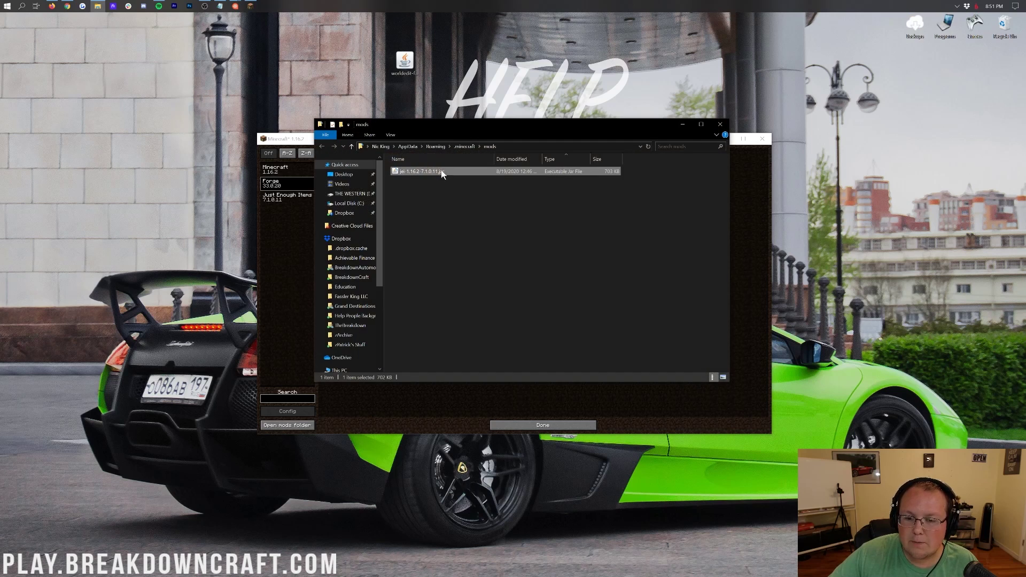
key("Delete")
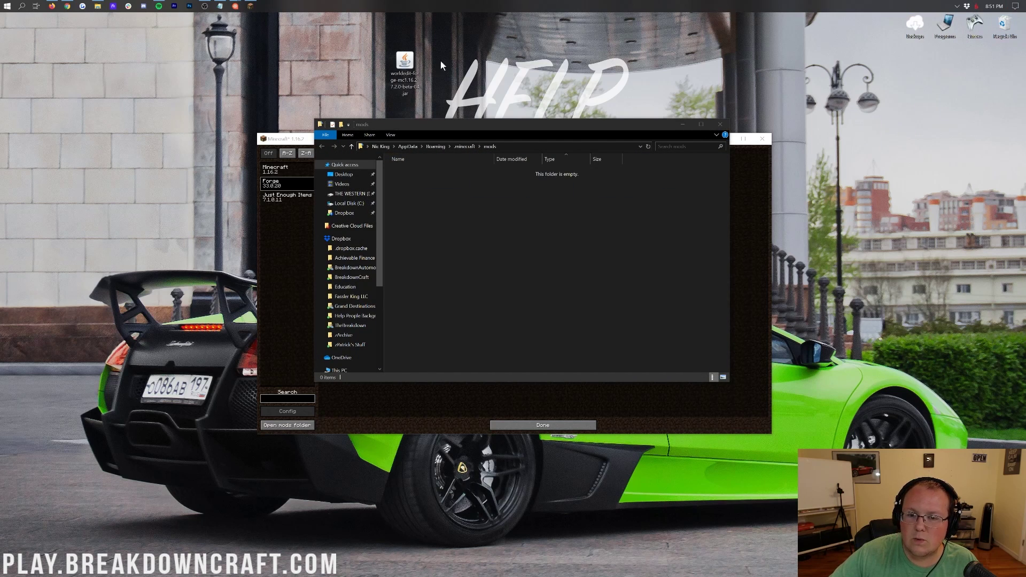
left_click(402, 80)
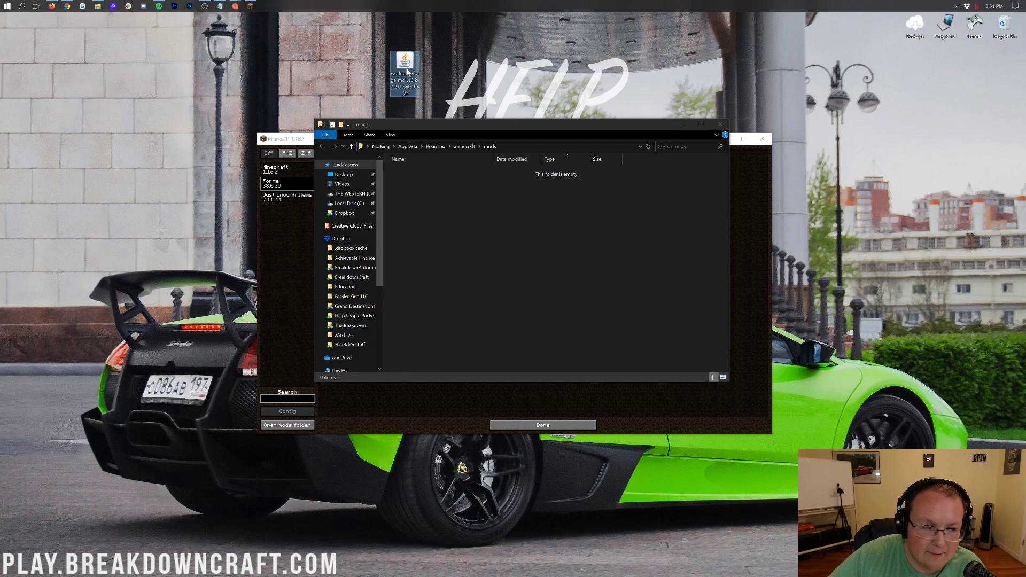
left_click(542, 276)
key("ctrl+v")
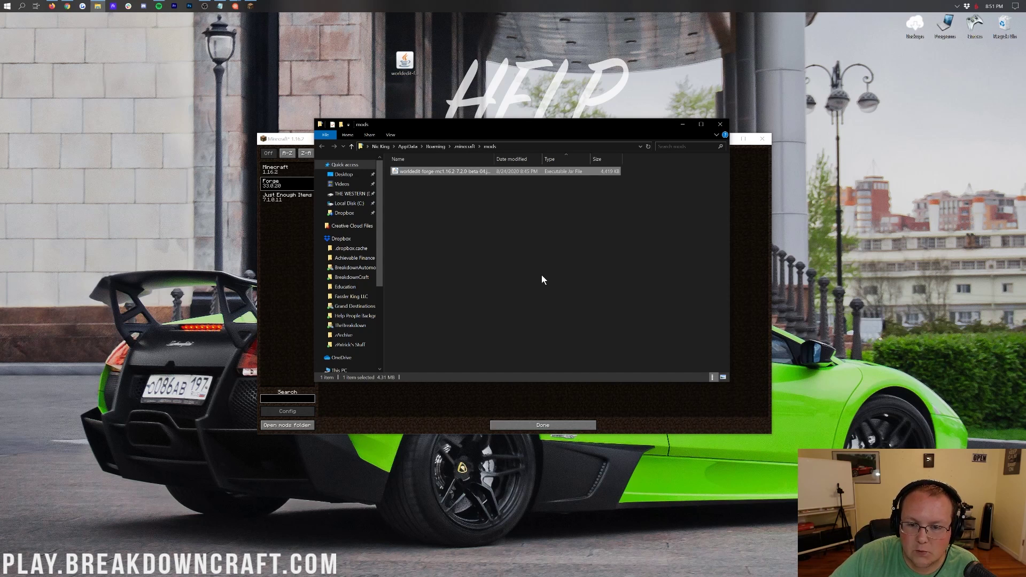
- Close the mods folder, quit Minecraft, and reopen the Minecraft Launcher from Start
left_click(469, 237)
left_click(719, 124)
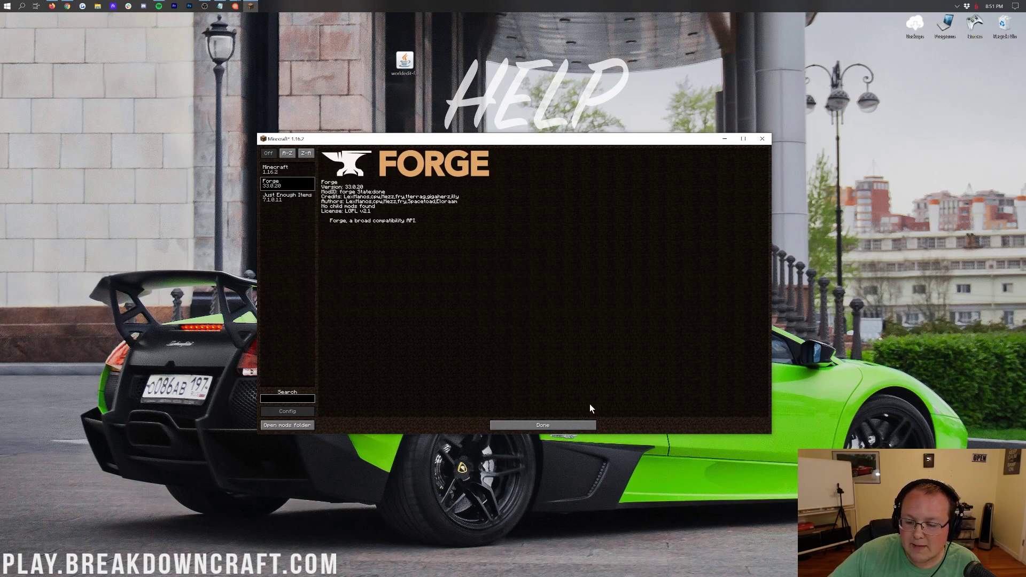
left_click(562, 425)
left_click(474, 276)
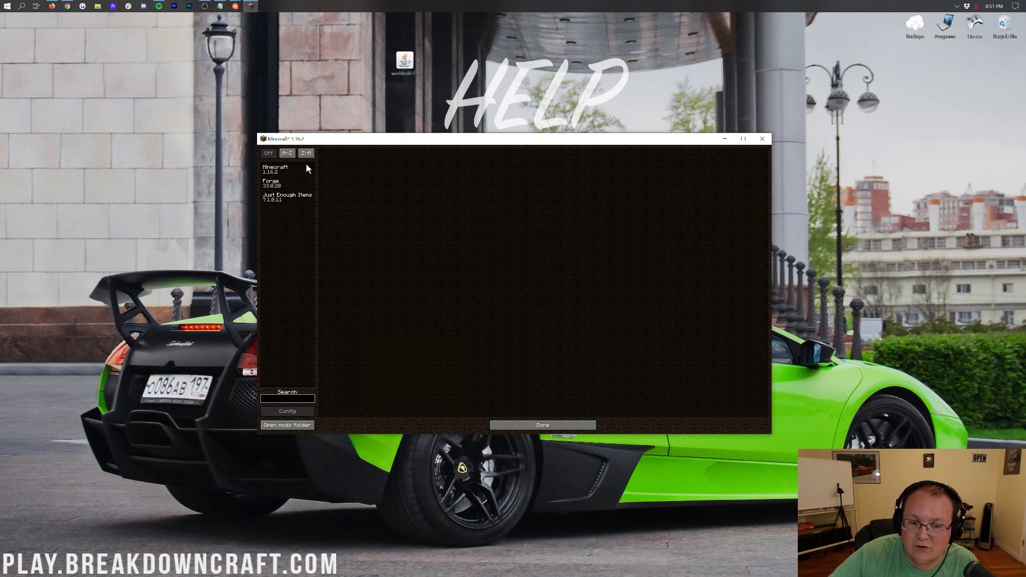
left_click(563, 422)
left_click(552, 291)
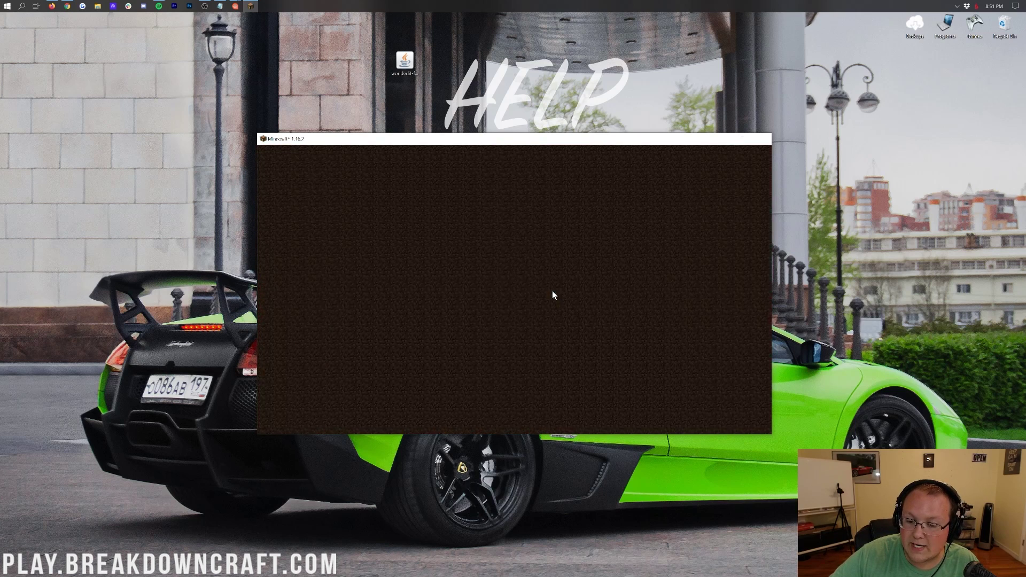
left_click(4, 5)
left_click(4, 5)
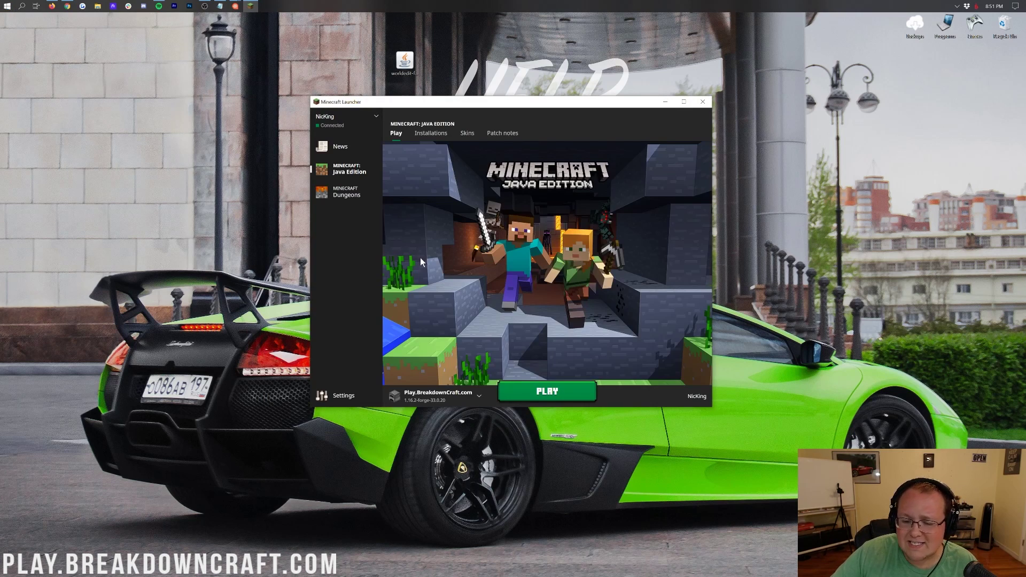
- Keep Play.BreakdownCraft.com as the selected installation and relaunch the game
left_click(468, 397)
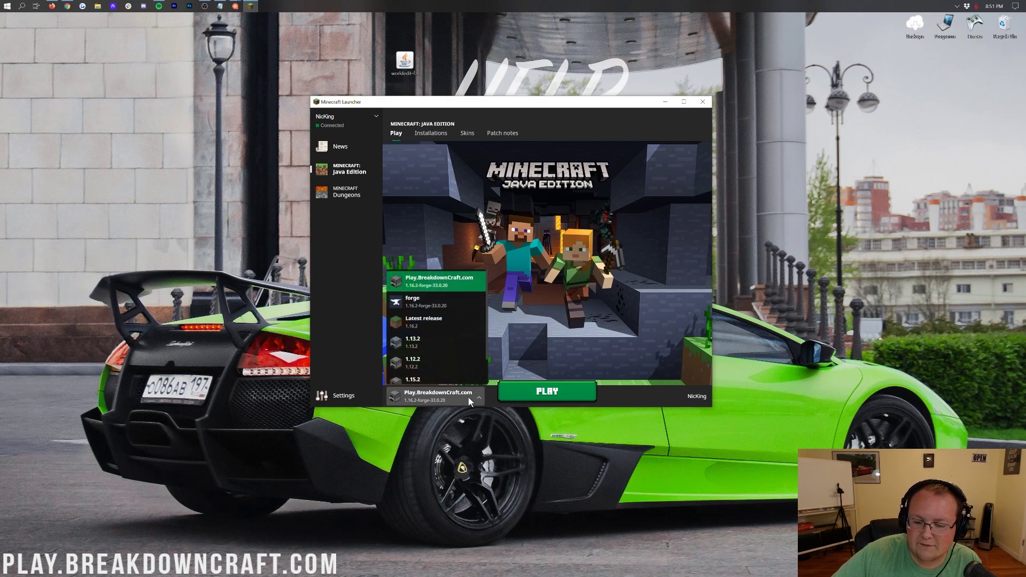
left_click(424, 289)
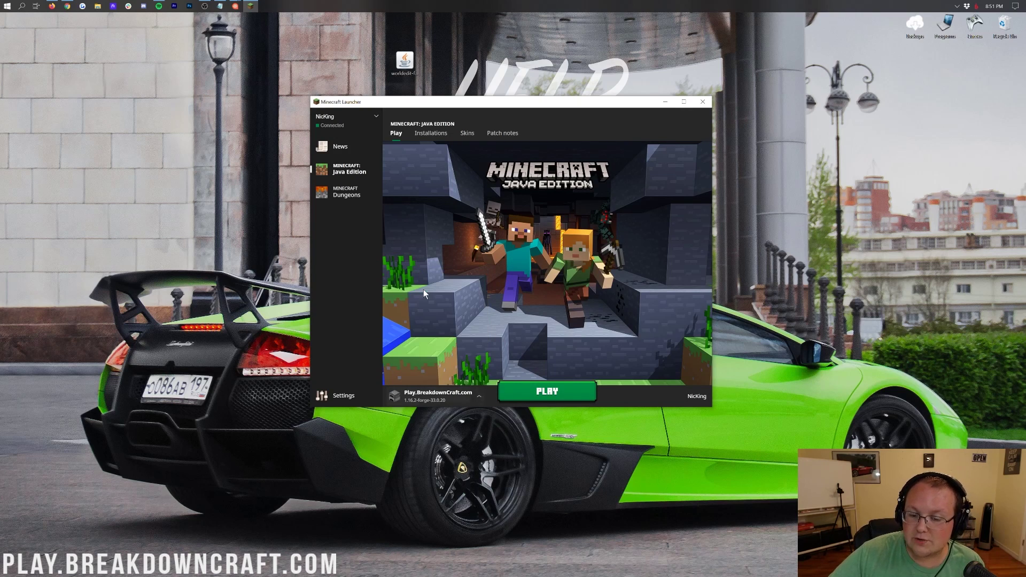
left_click(550, 387)
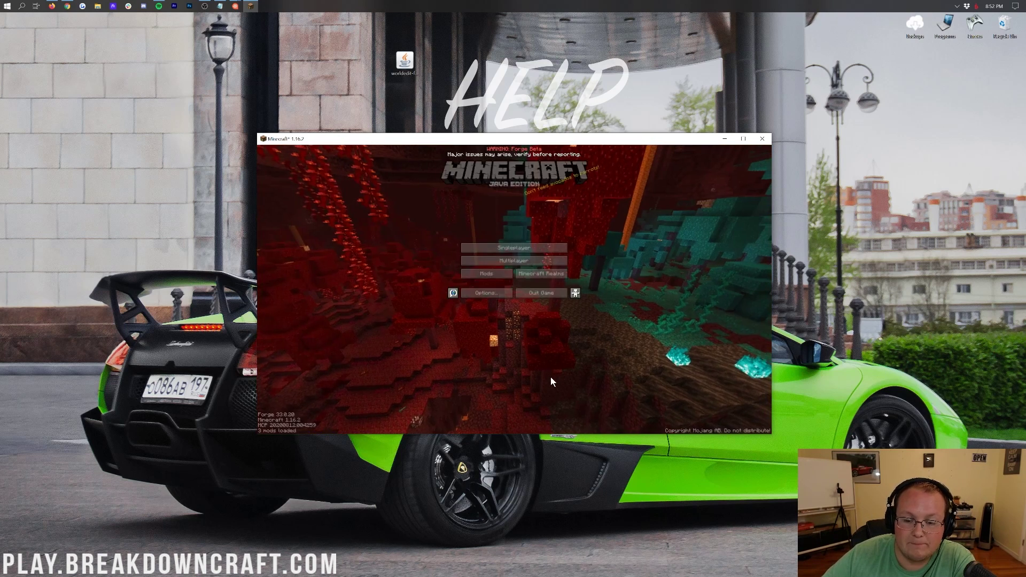
- Check WorldEdit 7.2.0-beta-04 in the Mods list, then bring up the Singleplayer world list
left_click(489, 274)
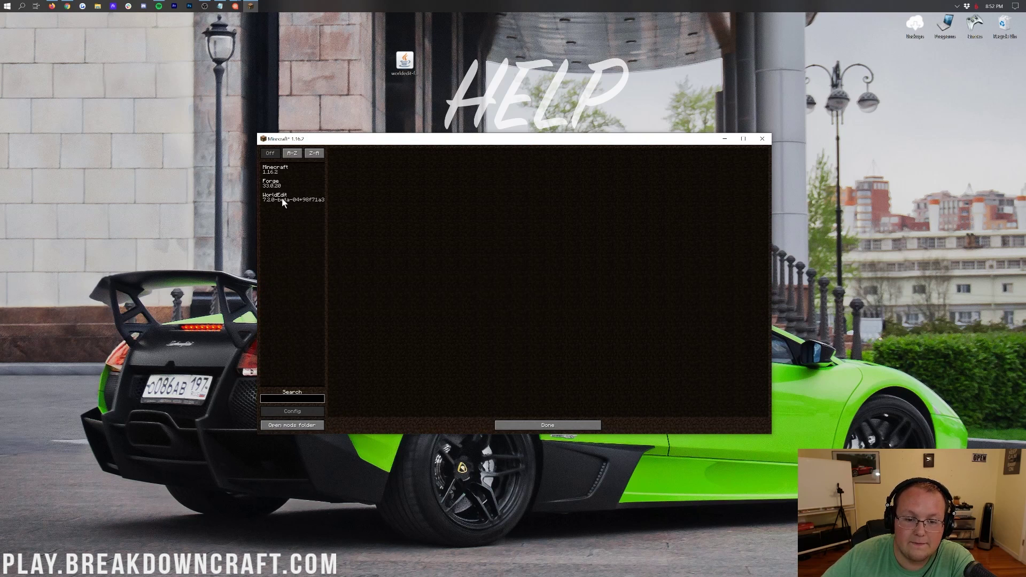
left_click(267, 197)
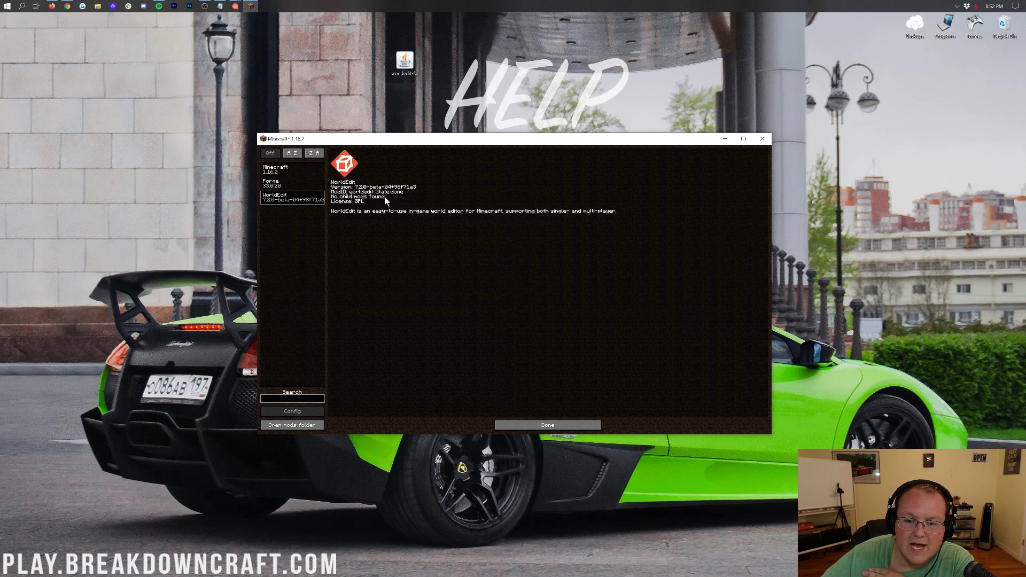
left_click(582, 423)
left_click(516, 243)
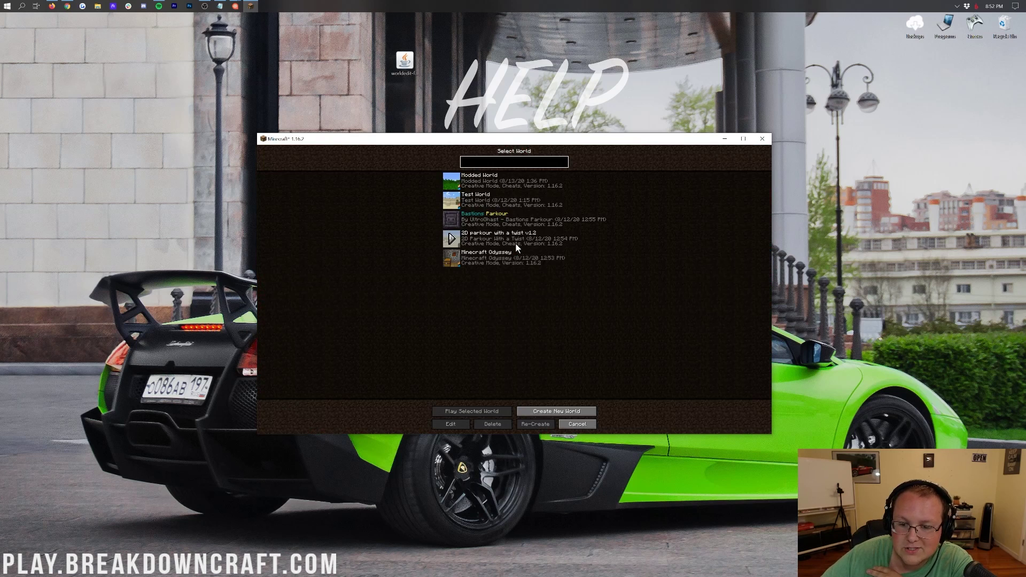
- Load a saved creative world, run /wand, and hold the wooden axe wand
double_click(501, 195)
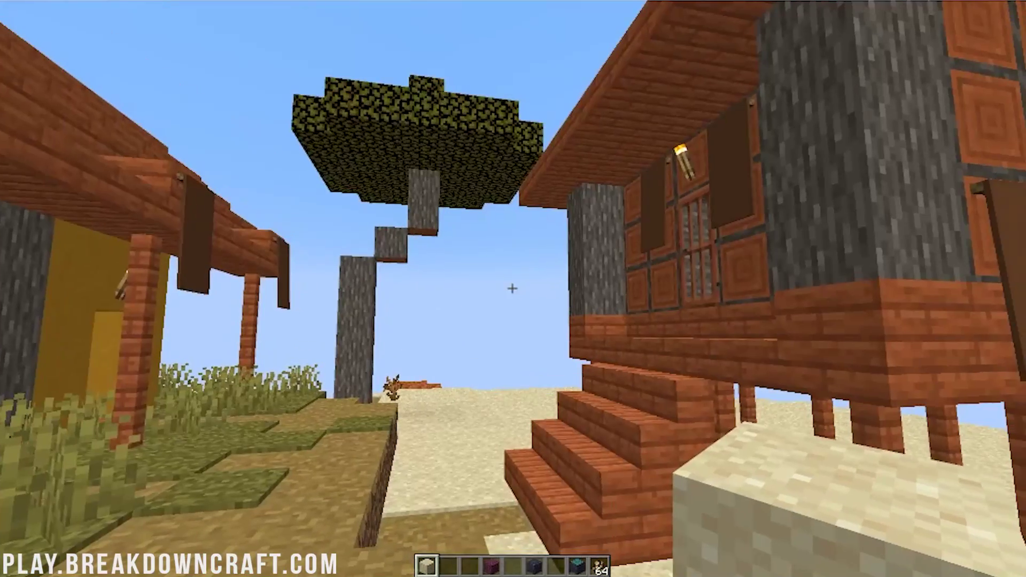
type("t/")
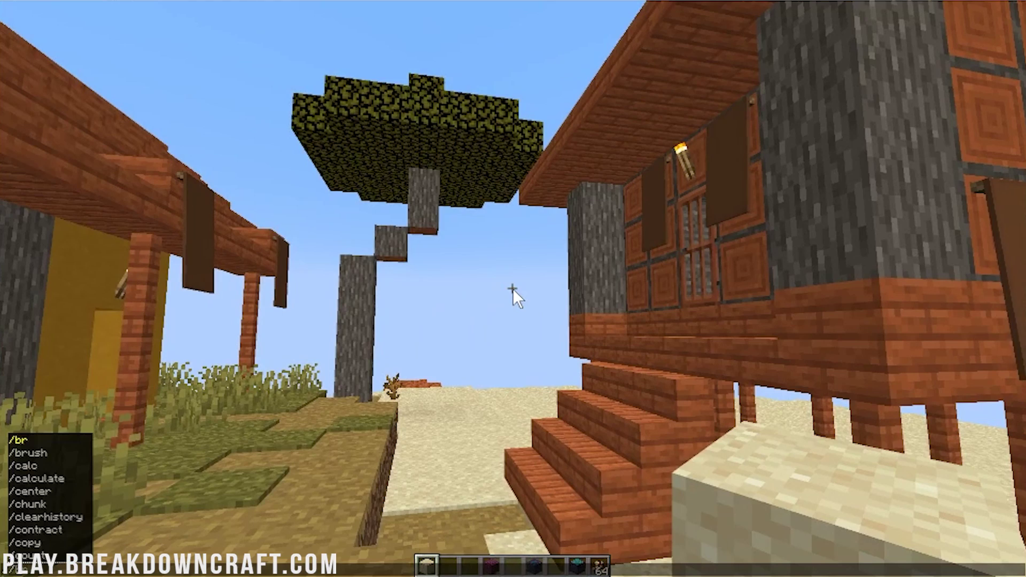
type("wand")
key("Return")
key("2")
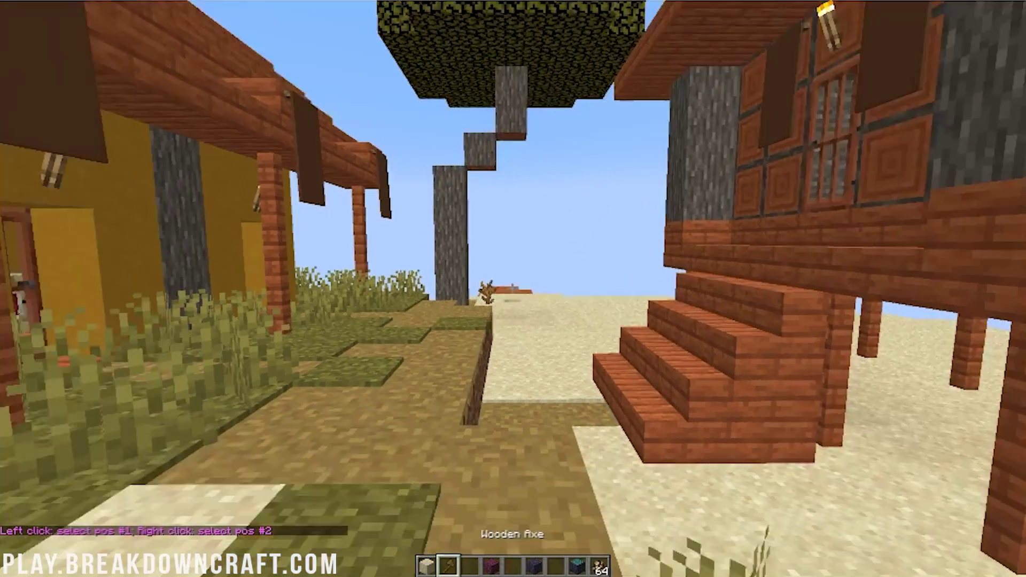
- Visit Options > Video Settings without changes and resume the game
key("Escape")
left_click(442, 236)
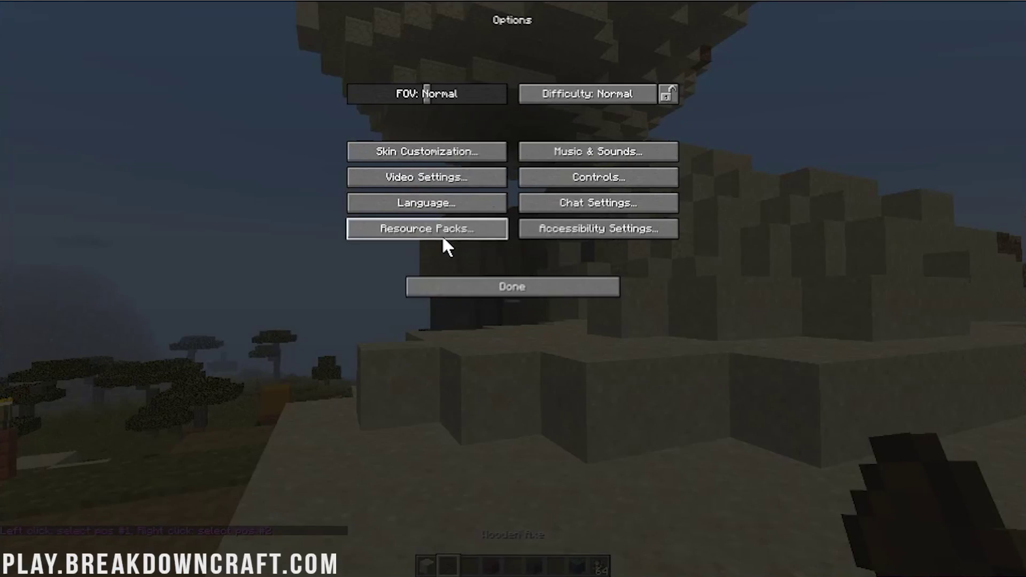
left_click(447, 181)
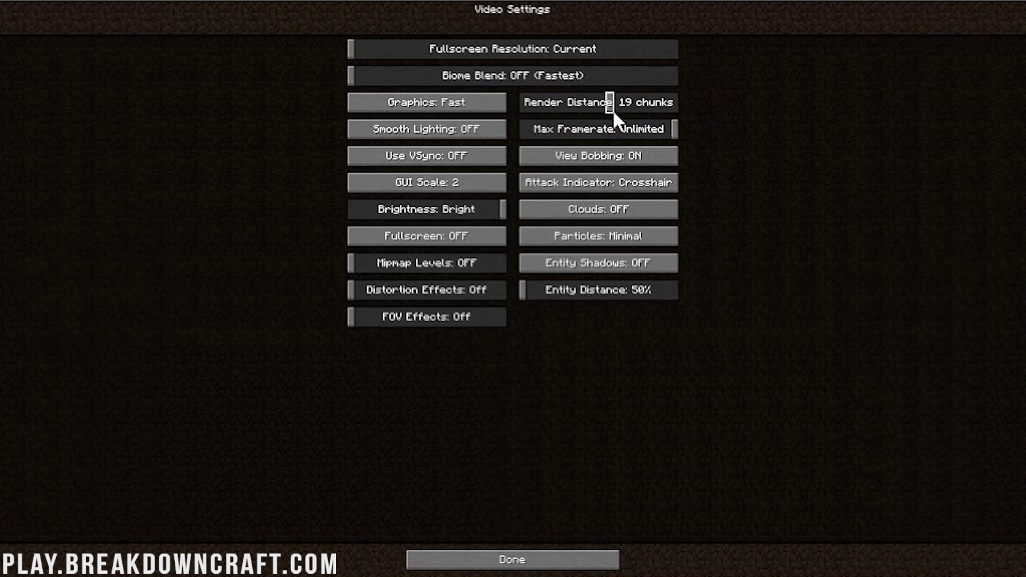
left_click(505, 559)
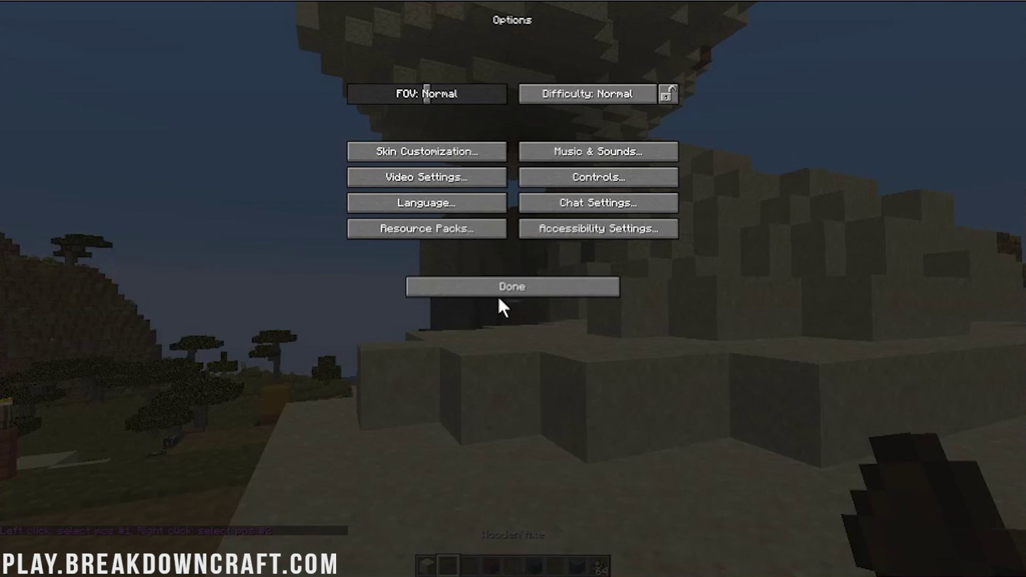
left_click(513, 292)
key("Escape")
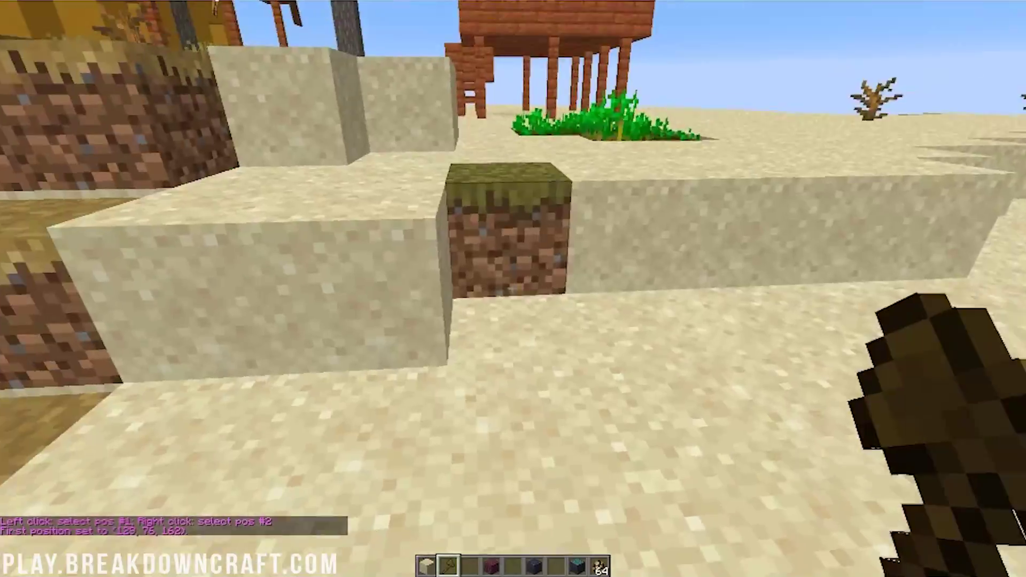
- Mark the sand area's two corners with the wand and replace its 216 sand blocks with emerald blocks
left_click(512, 289)
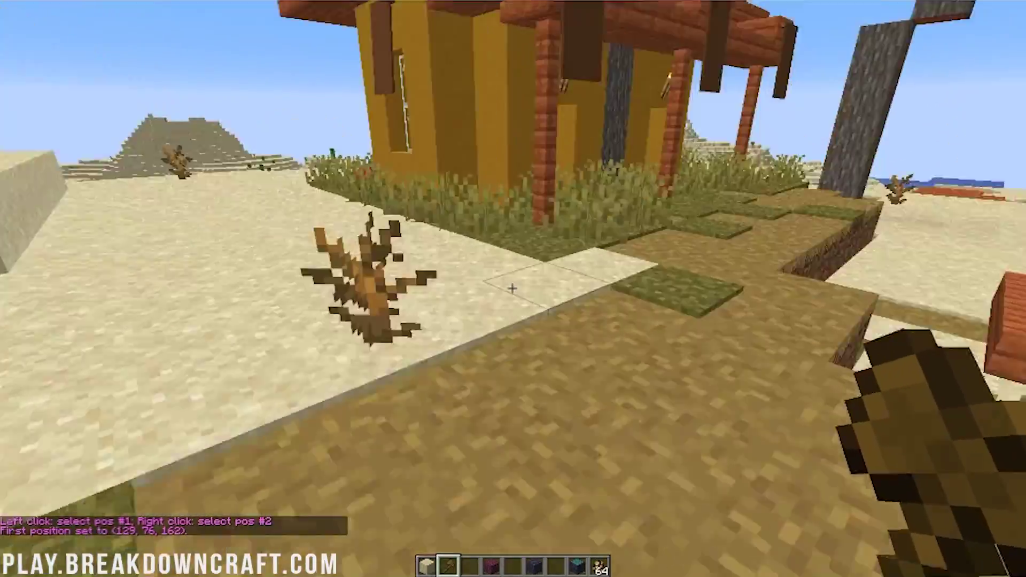
right_click(512, 288)
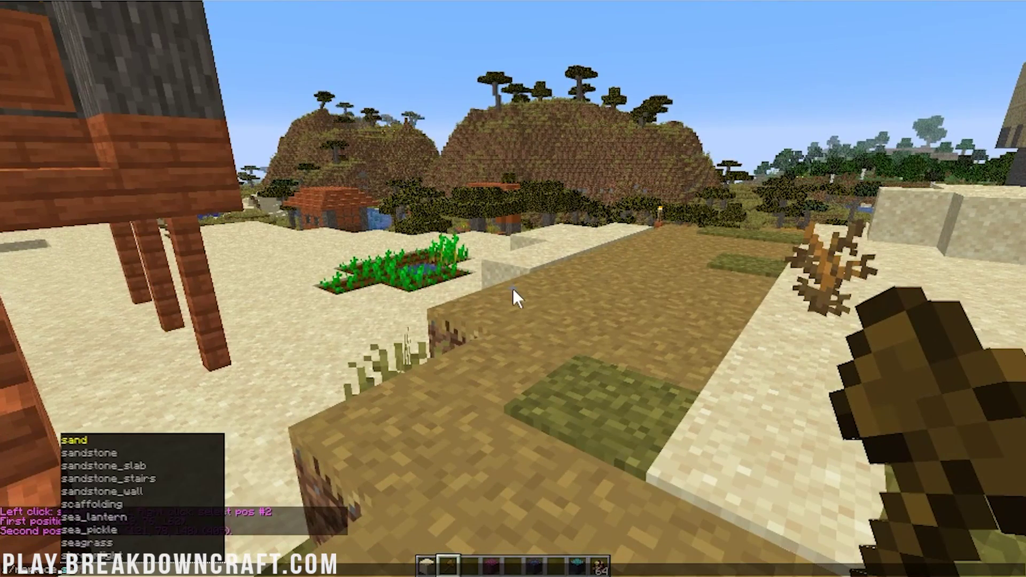
key("Return")
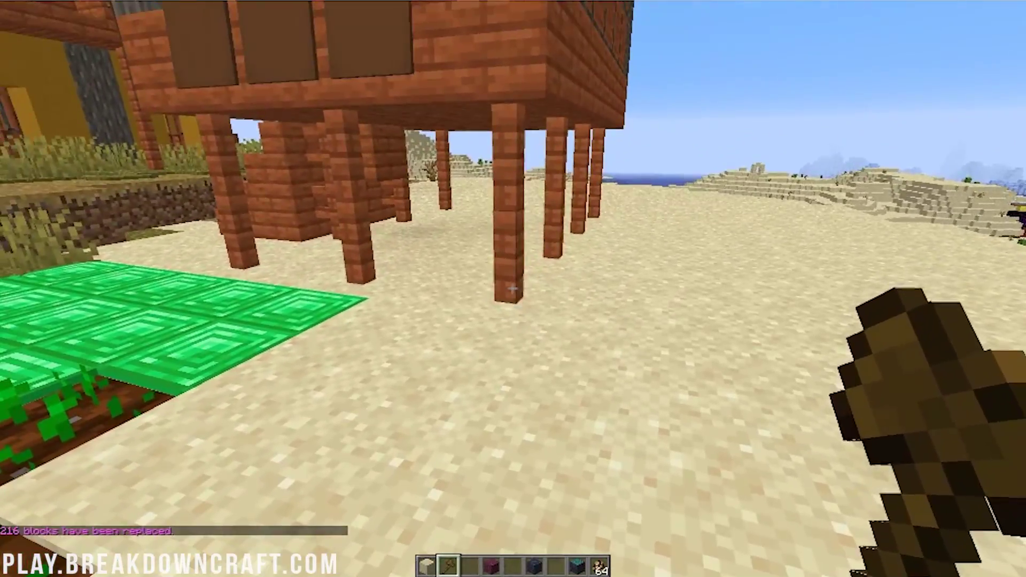
- Select the stilt house between two wand corners and copy its 280 blocks
left_click(512, 289)
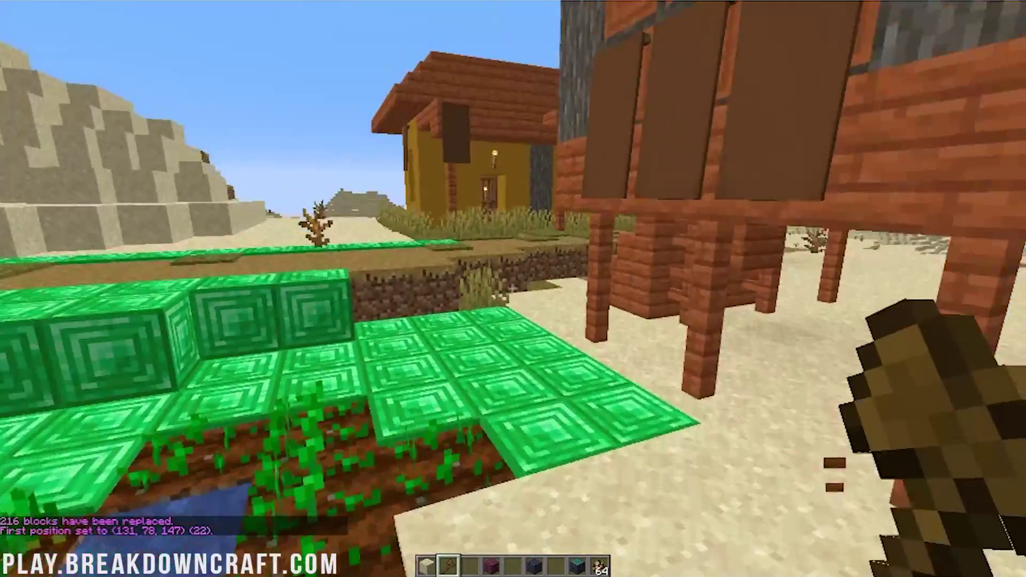
key("space")
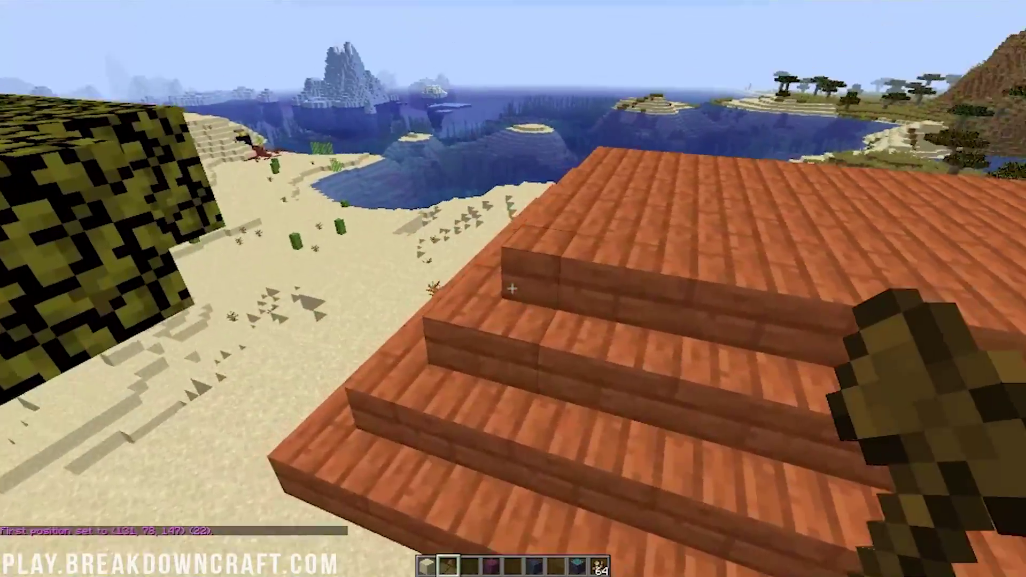
right_click(512, 288)
key("w")
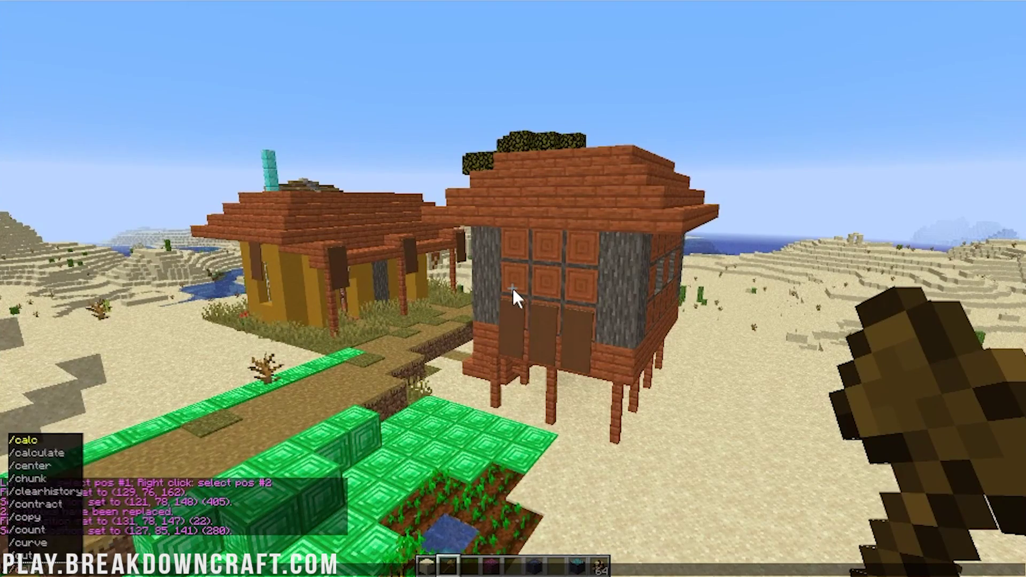
key("Return")
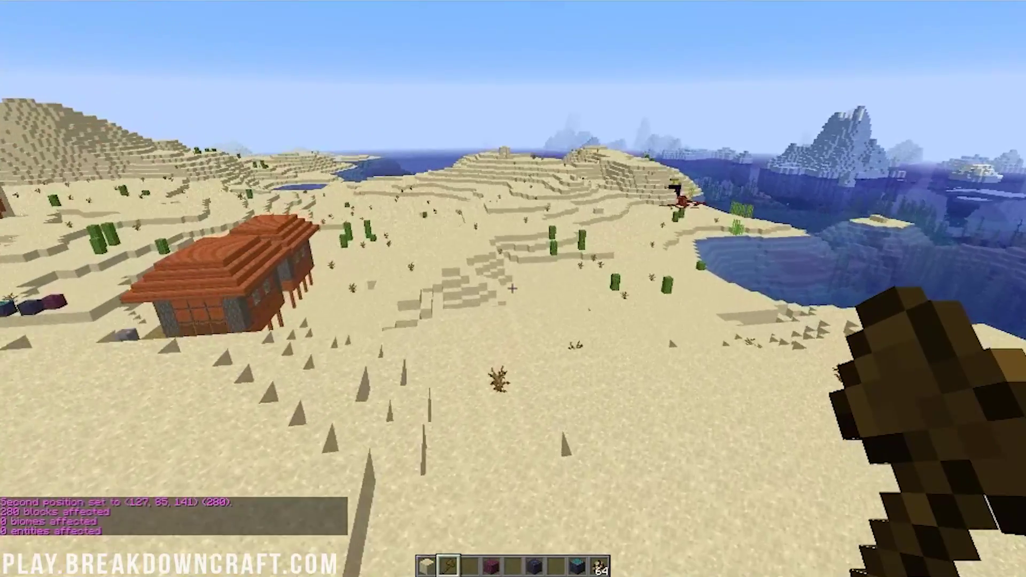
- Paste the copied house onto the open desert at (163, 72, 116)
key("w")
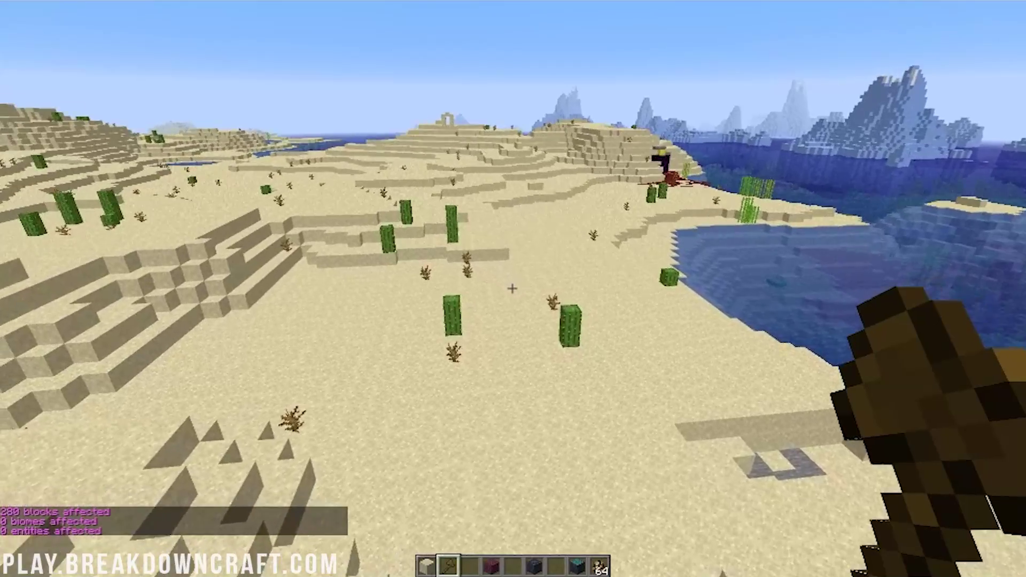
key("t")
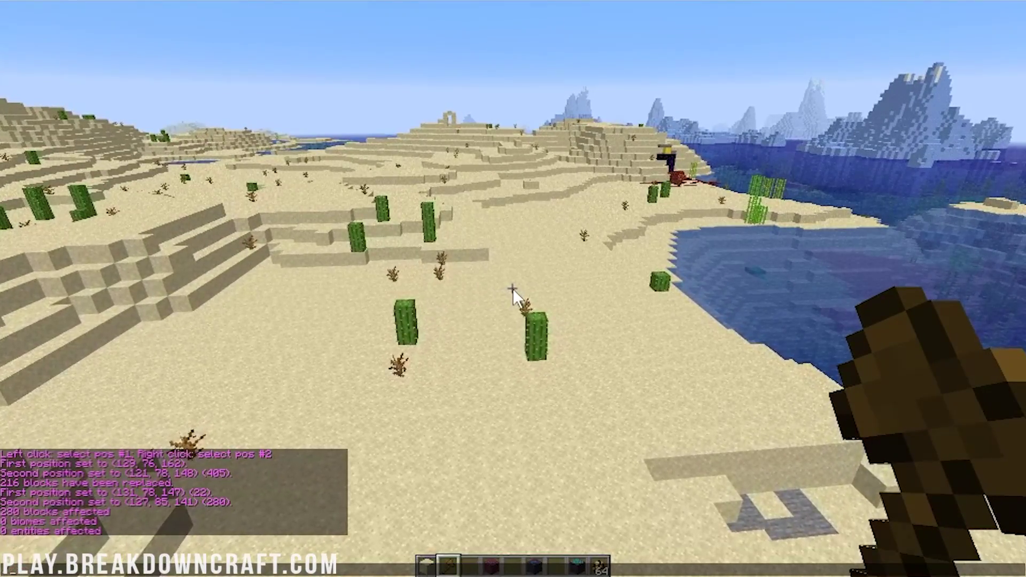
type("/br")
key("Return")
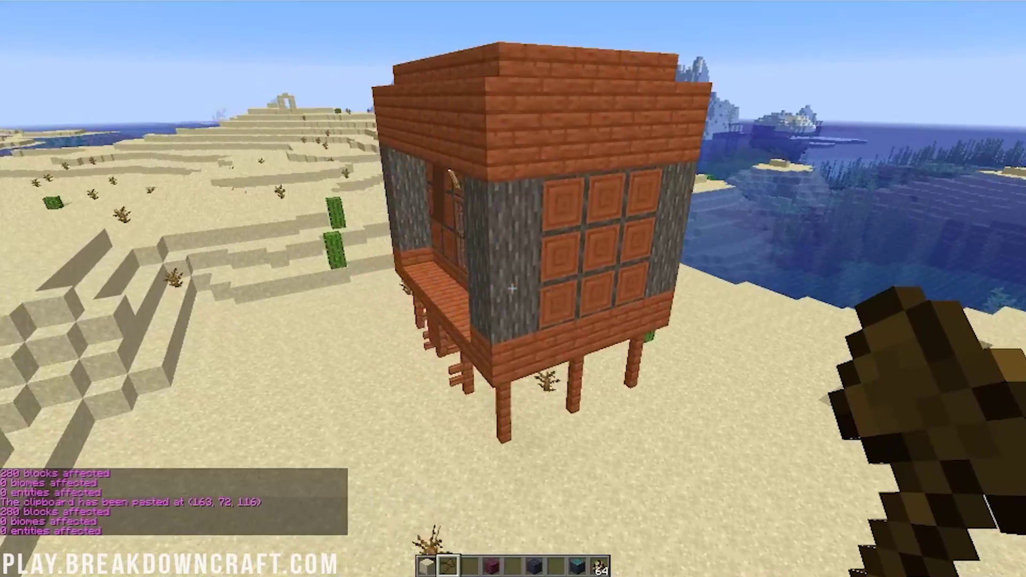
- Run //undo to remove the pasted duplicate house
key("a")
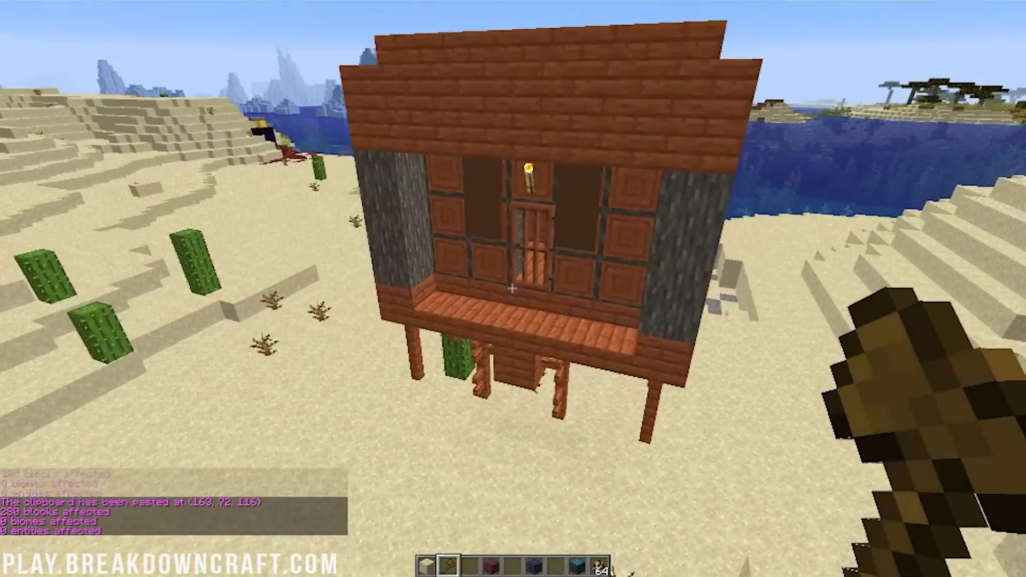
type("/")
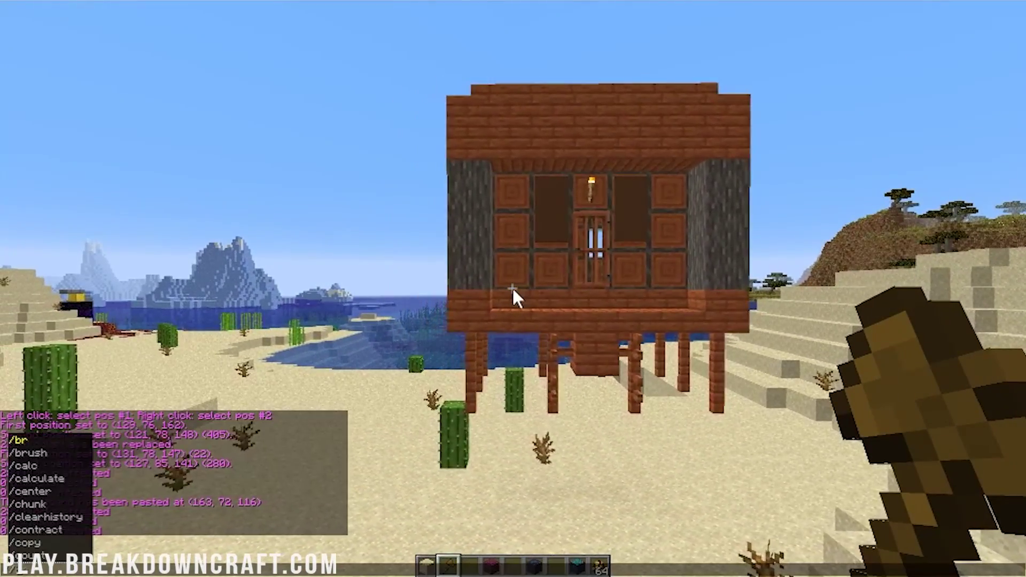
type("/undo")
key("Return")
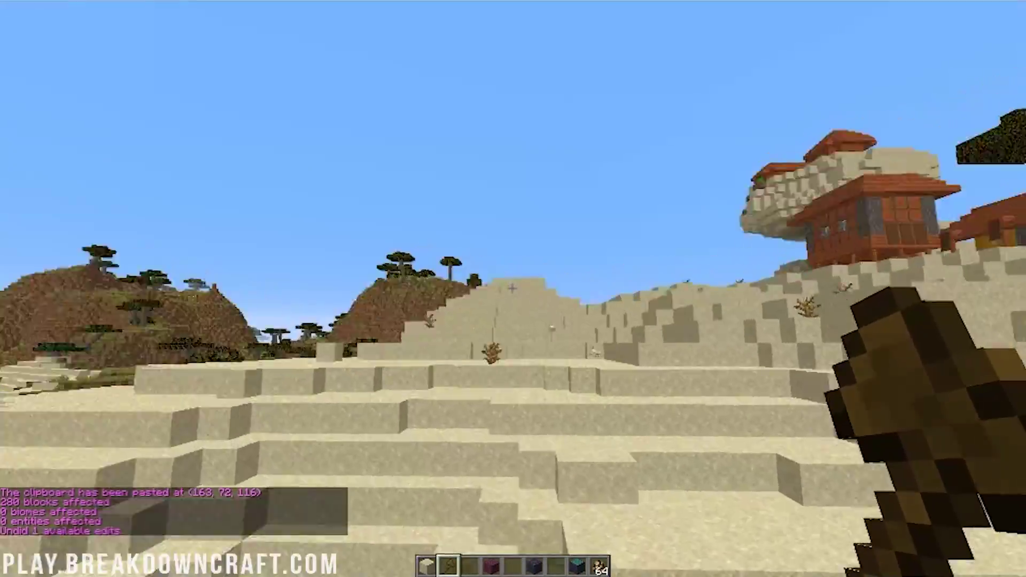
key("w")
key("w")
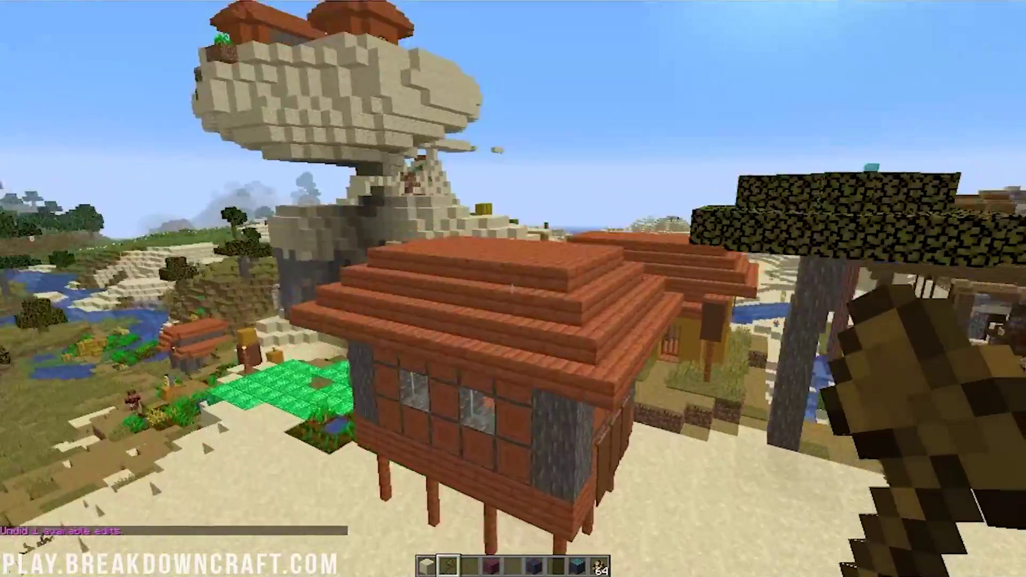
key("w")
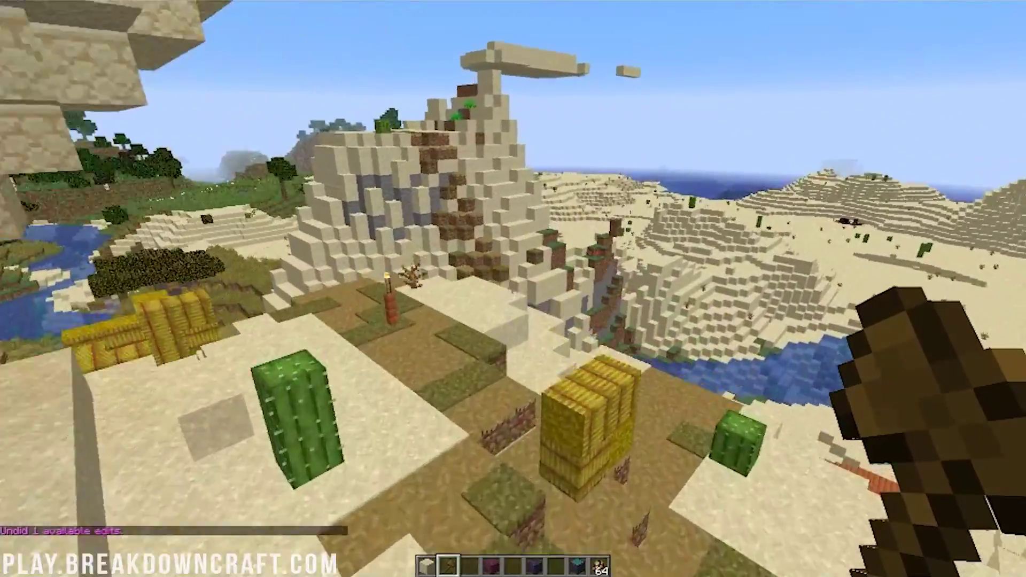
key("w")
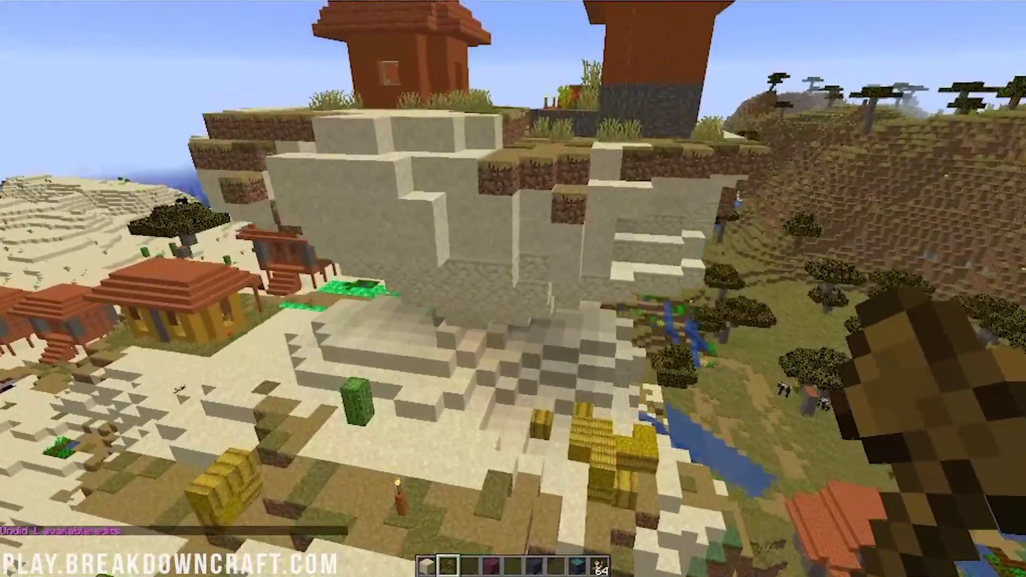
key("w")
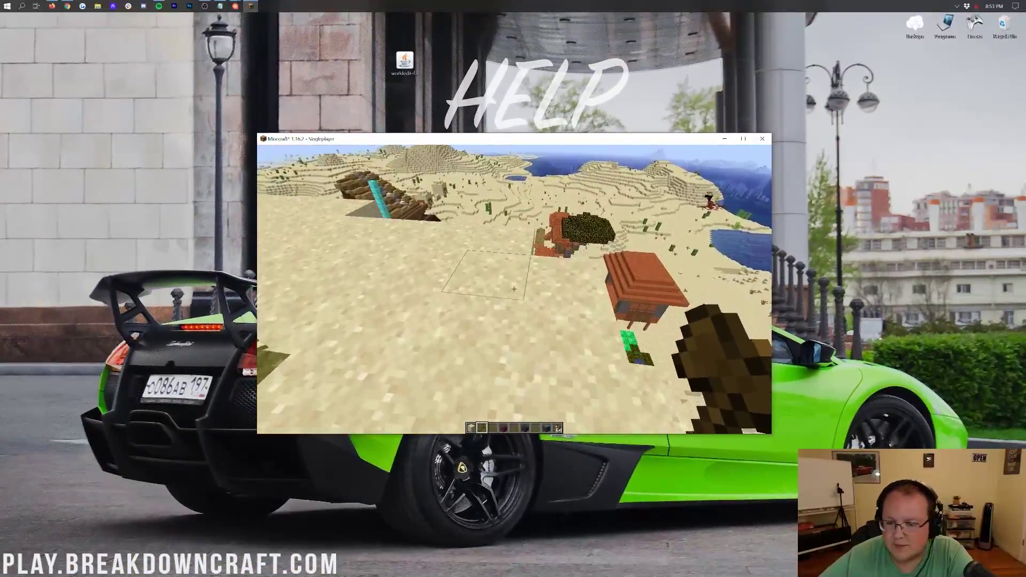
key("w")
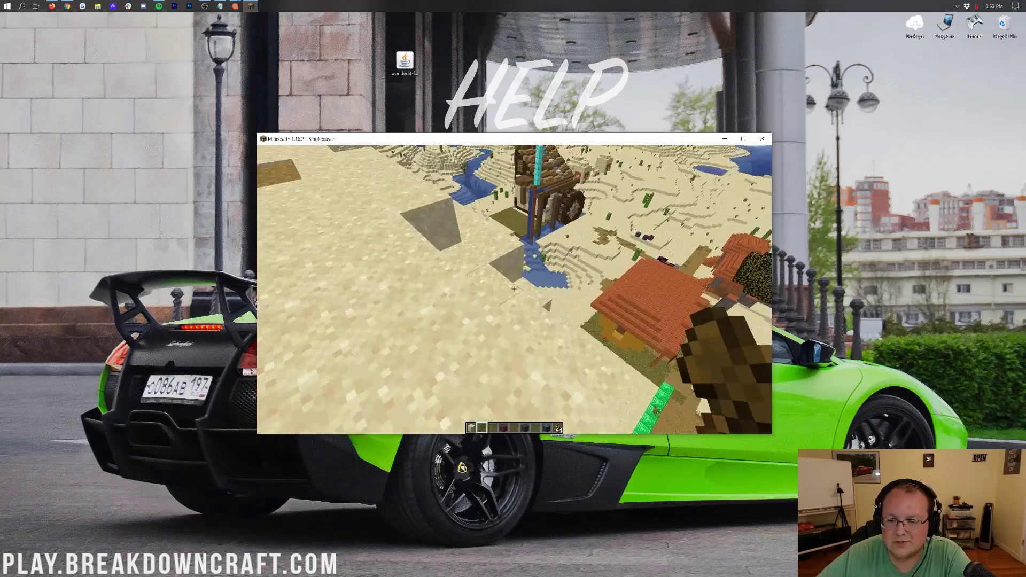
key("shift")
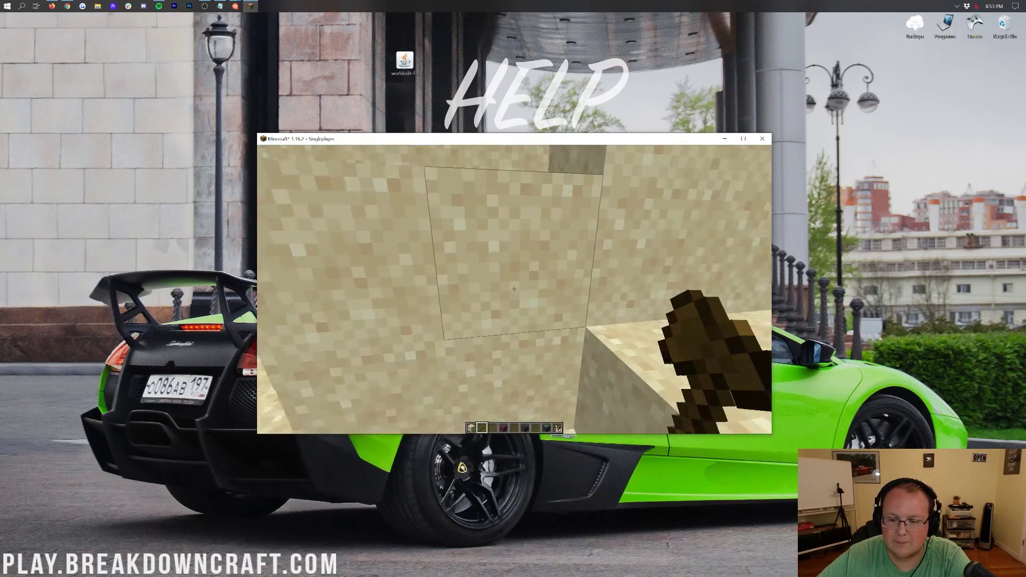
key("w")
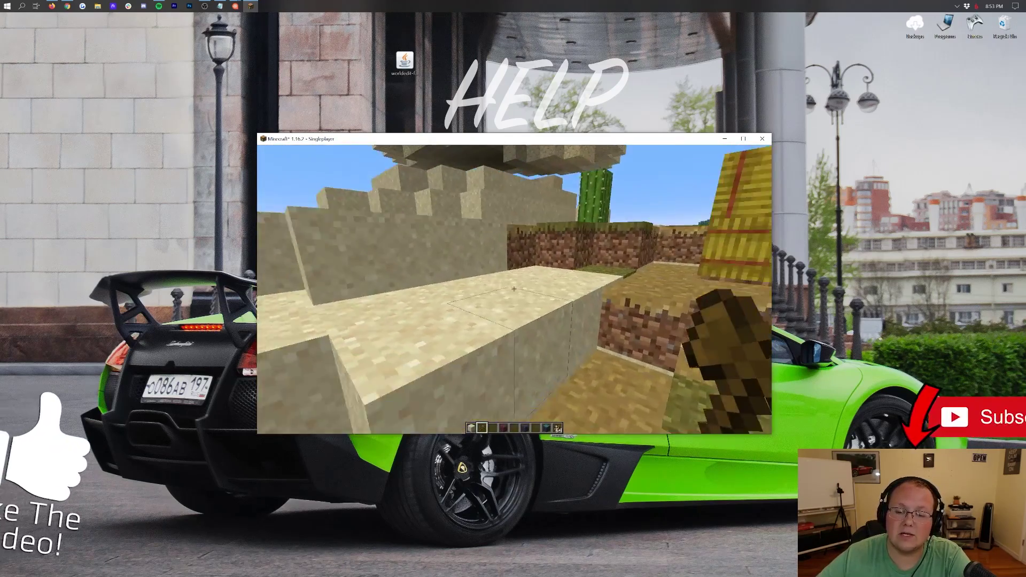